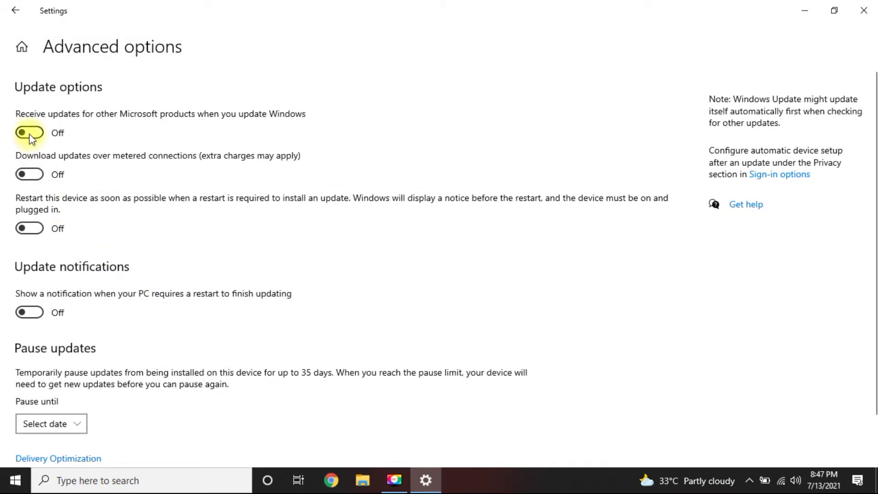
- Turn on other-product updates, metered downloads, restart-as-soon-as-possible and restart notifications, then return to Windows Update
left_click(30, 134)
left_click(30, 176)
left_click(29, 228)
left_click(30, 313)
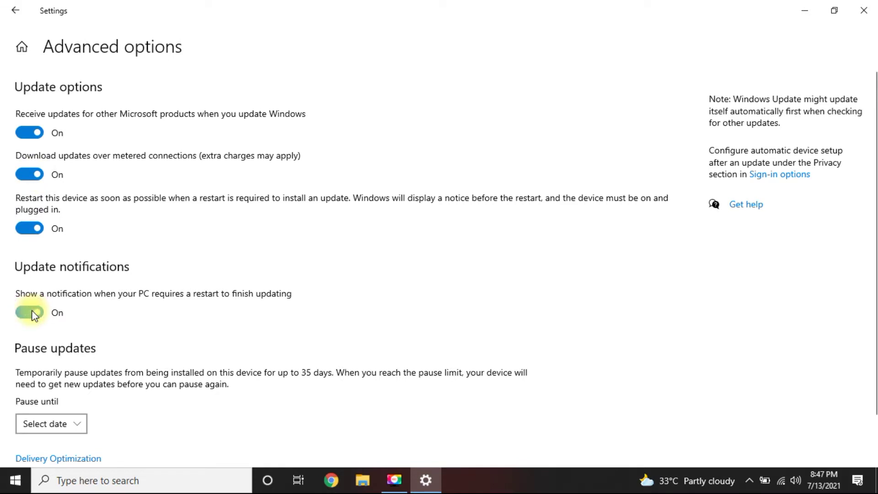
left_click(12, 6)
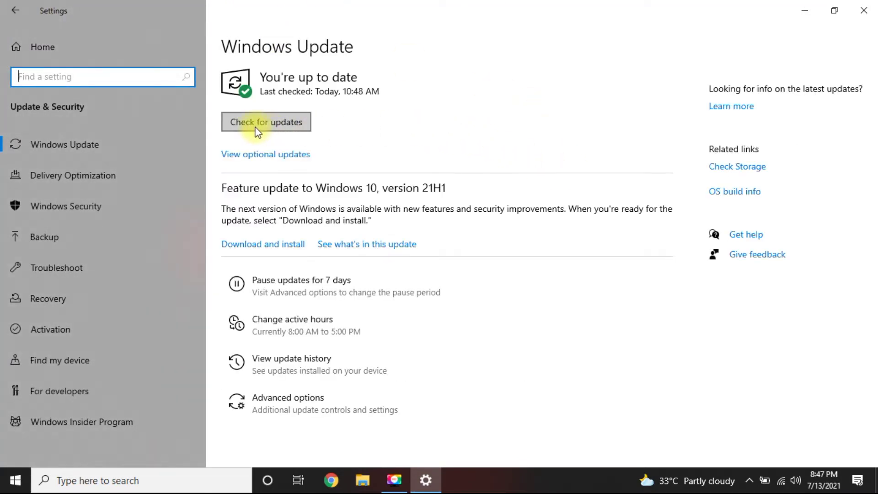
- Check for updates and start downloading the Feature update to Windows 10, version 21H1
left_click(274, 124)
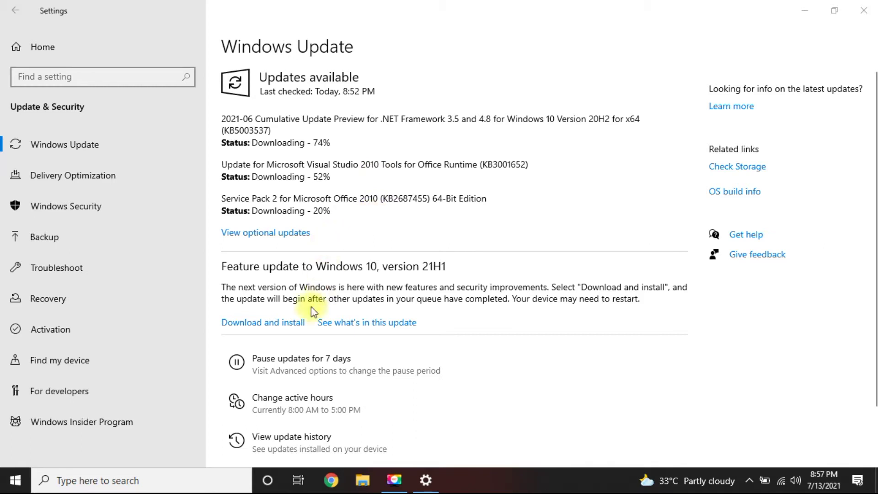
left_click(283, 329)
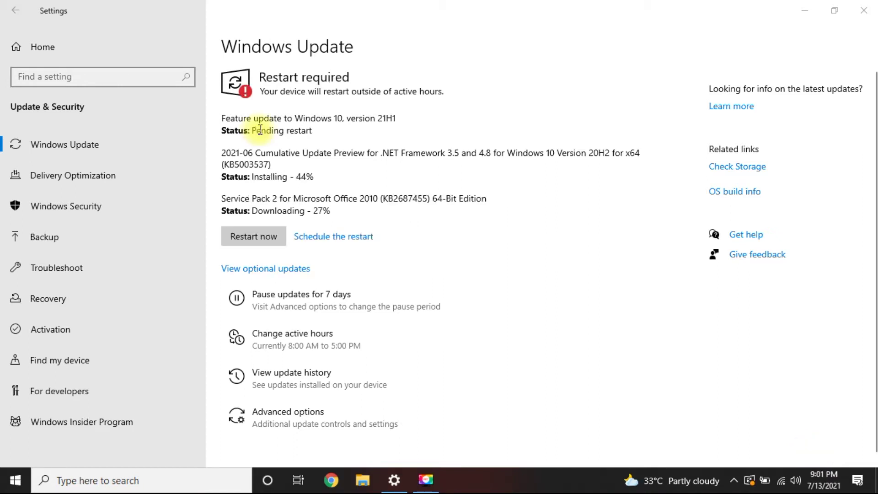
- Highlight the 21H1 pending-restart, .NET and Service Pack progress statuses, then restart the PC
left_click_drag(230, 118, 400, 113)
left_click(400, 117)
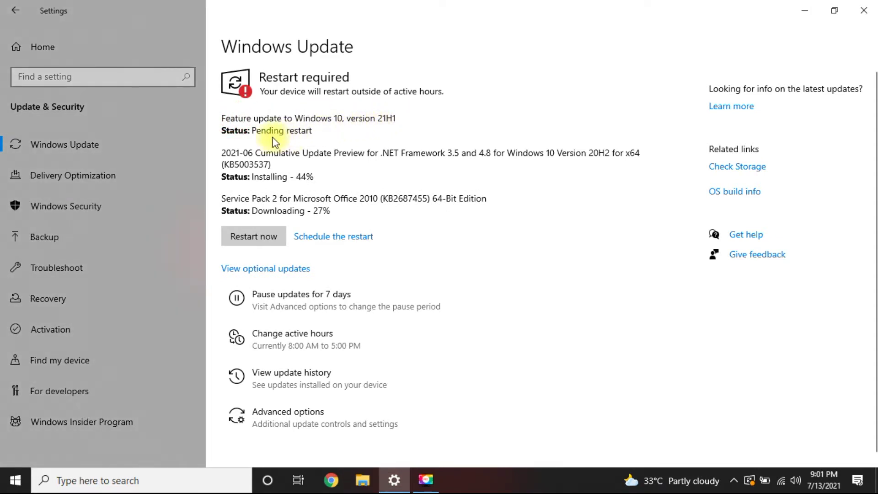
left_click_drag(261, 131, 361, 132)
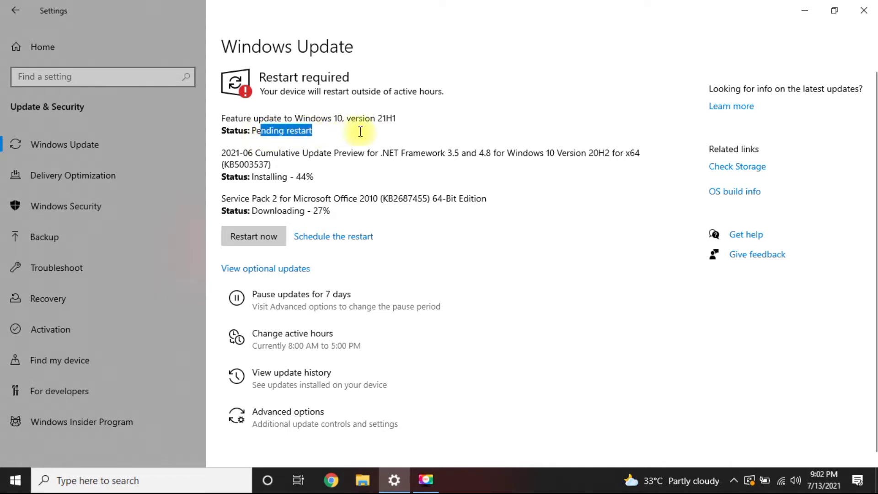
left_click_drag(296, 176, 310, 179)
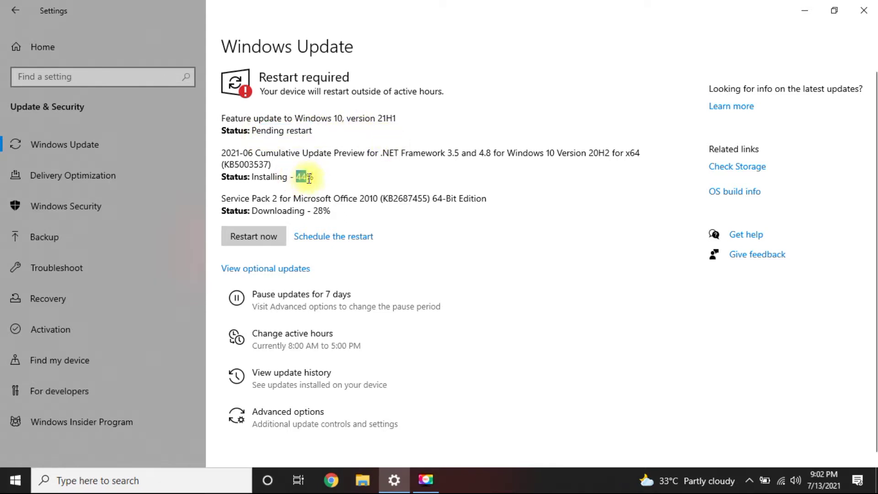
left_click_drag(311, 211, 331, 212)
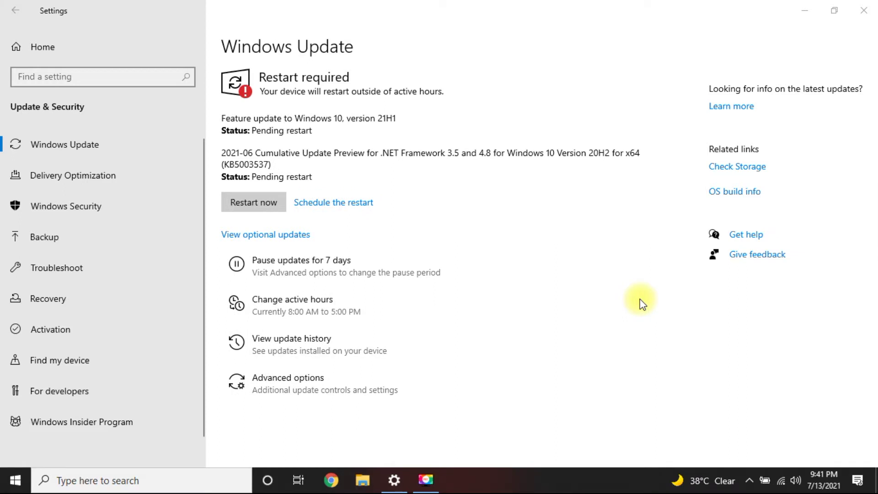
left_click(264, 206)
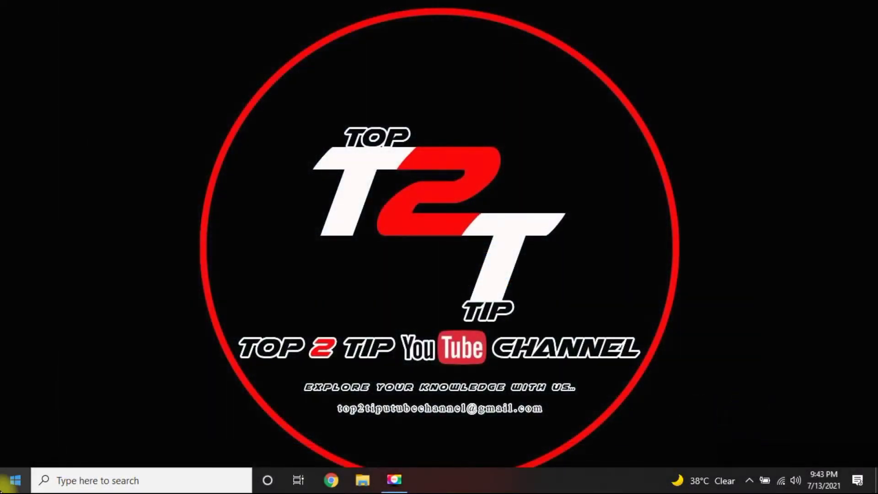
- Search 'set' from Start to open Settings, go to Update & Security and check for updates
left_click(4, 485)
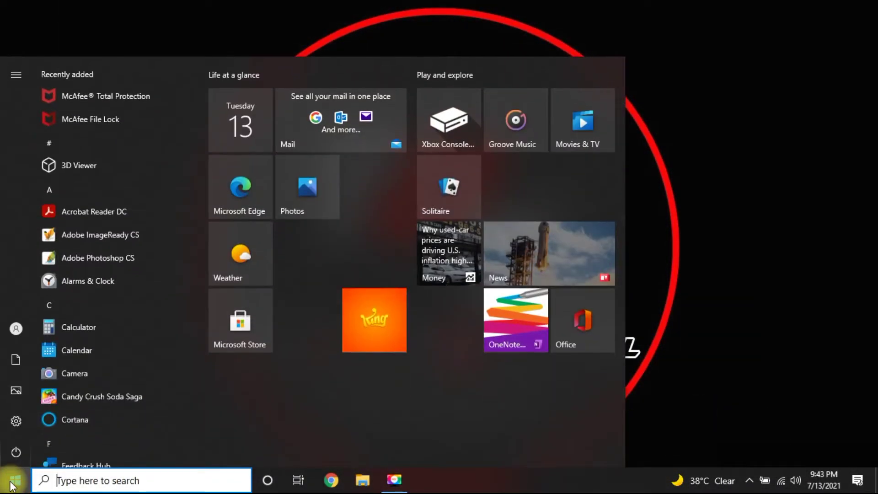
type("set")
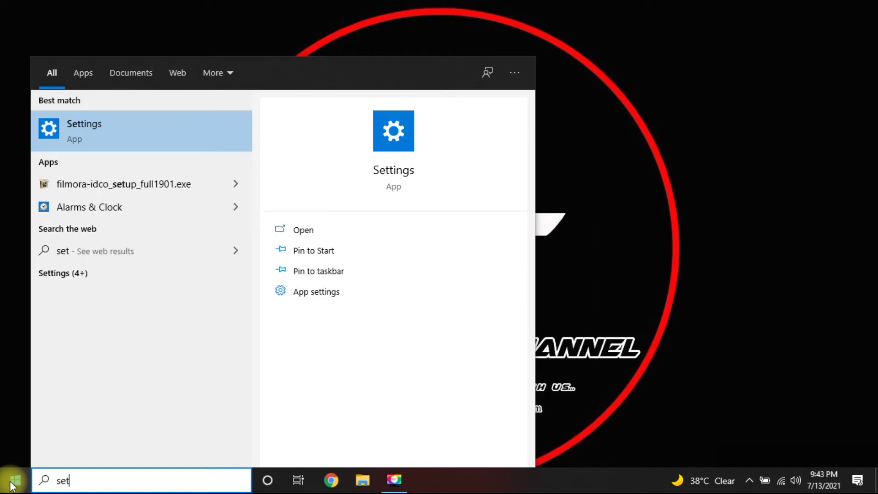
left_click(92, 129)
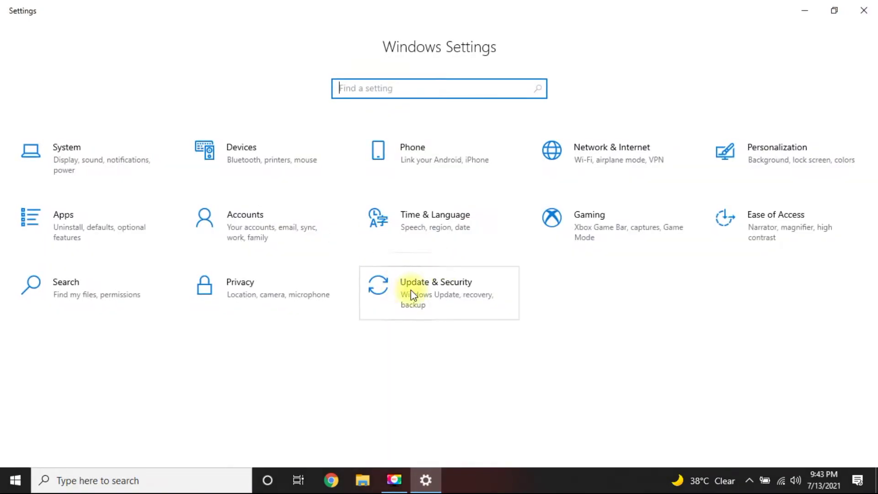
left_click(410, 289)
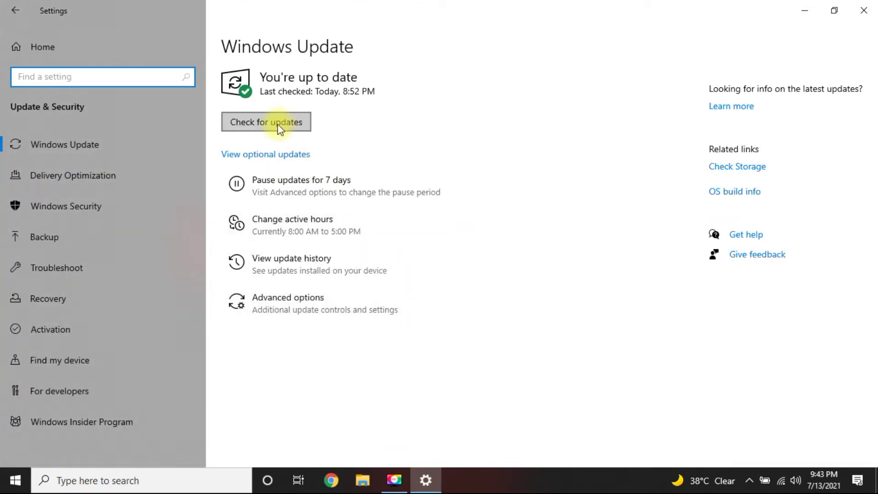
left_click(277, 125)
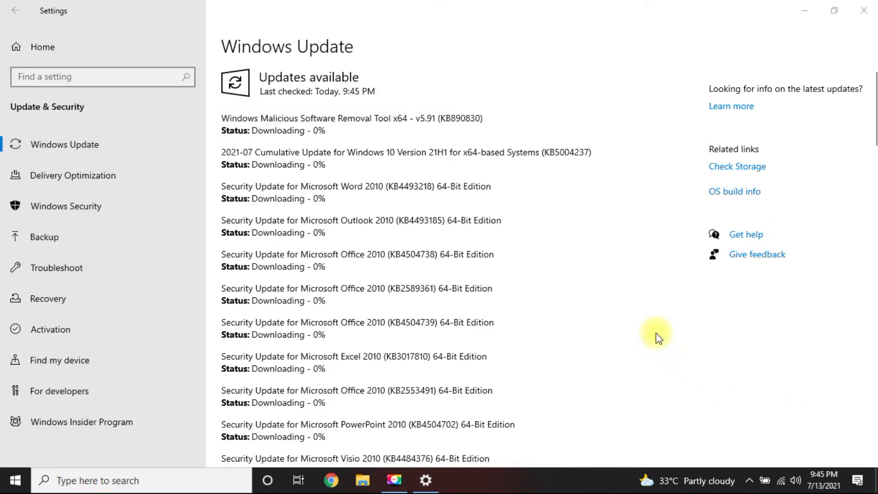
- Scroll through the found Windows and Office updates and point out the Visio update's download status
scroll(616, 311, "down", 5)
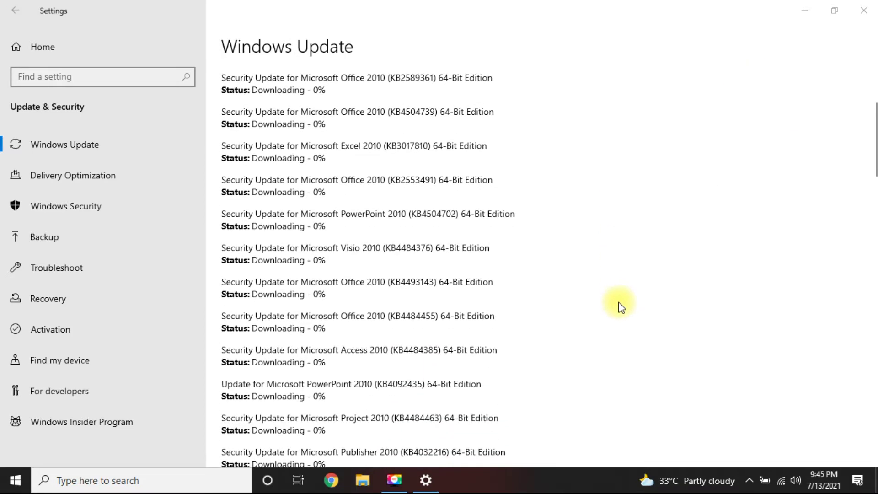
scroll(620, 301, "down", 10)
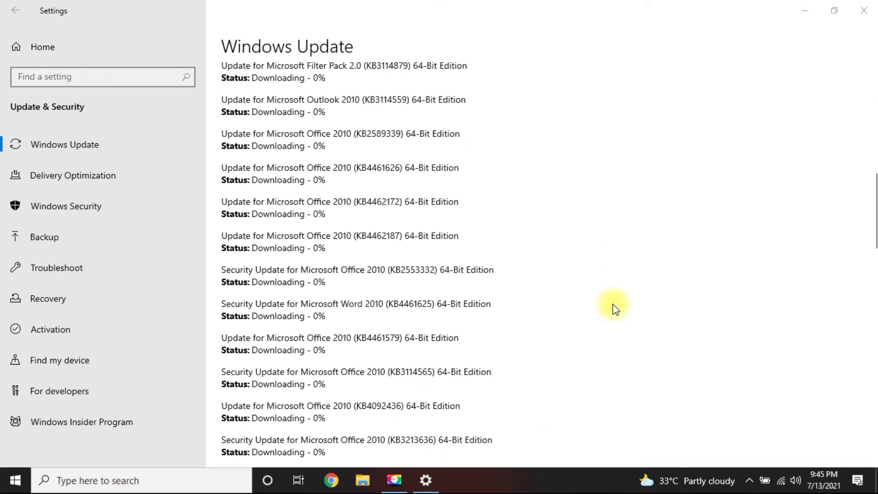
scroll(614, 303, "down", 4)
scroll(613, 304, "down", 4)
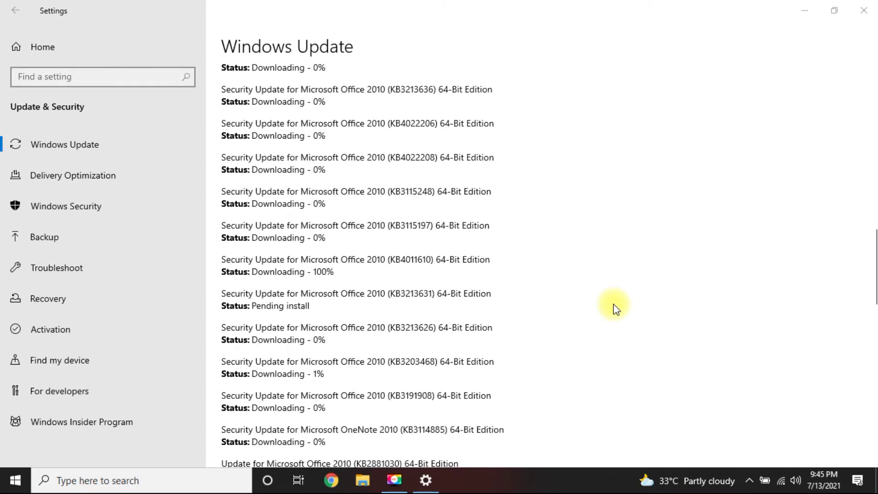
scroll(614, 304, "down", 10)
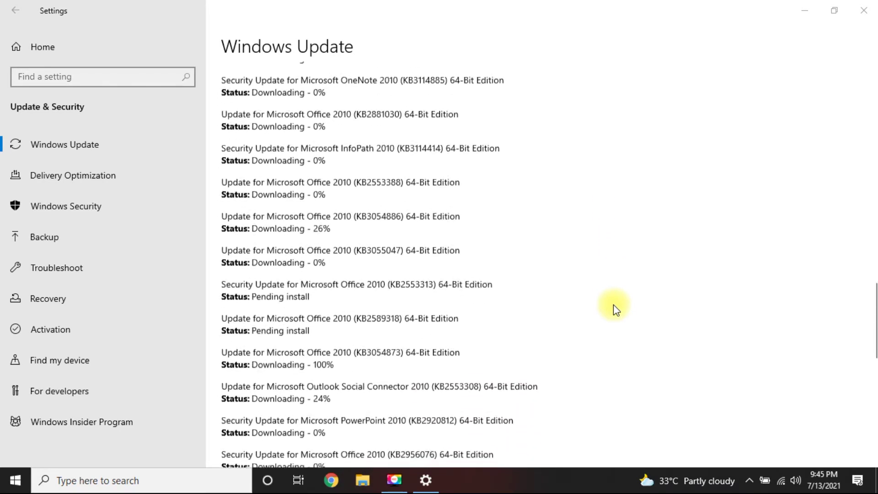
scroll(613, 305, "up", 15)
scroll(616, 306, "up", 15)
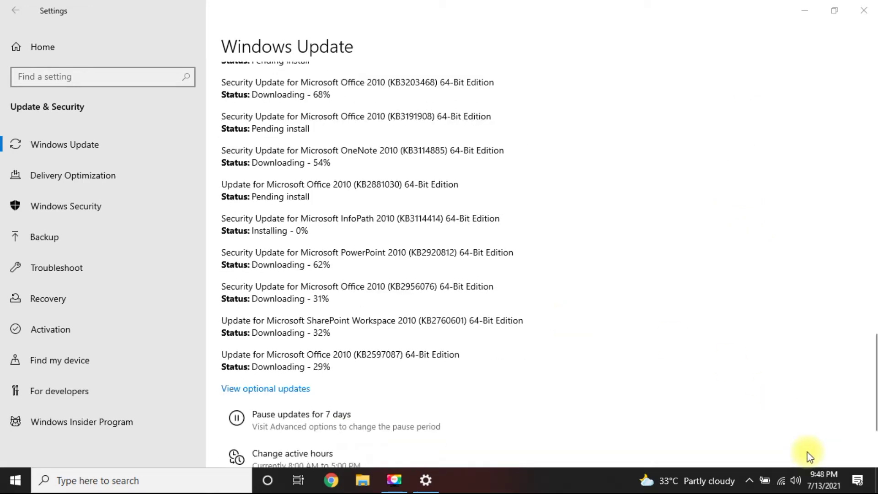
scroll(715, 384, "up", 2)
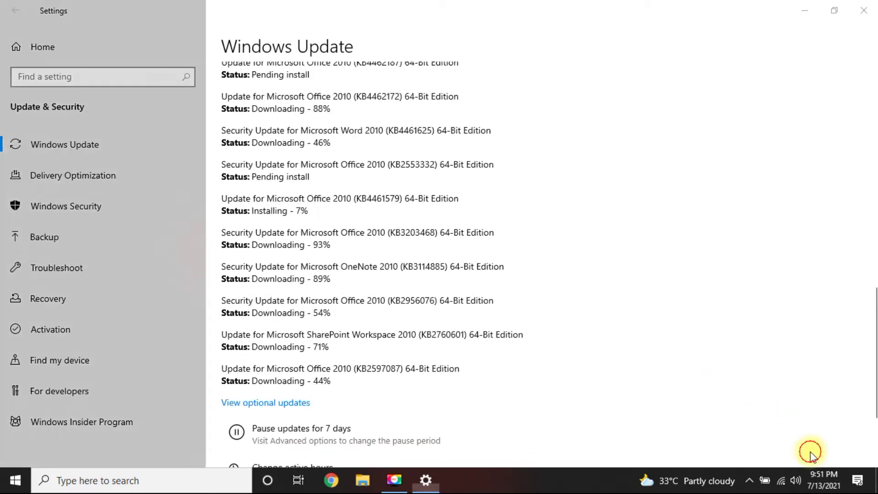
left_click(811, 454)
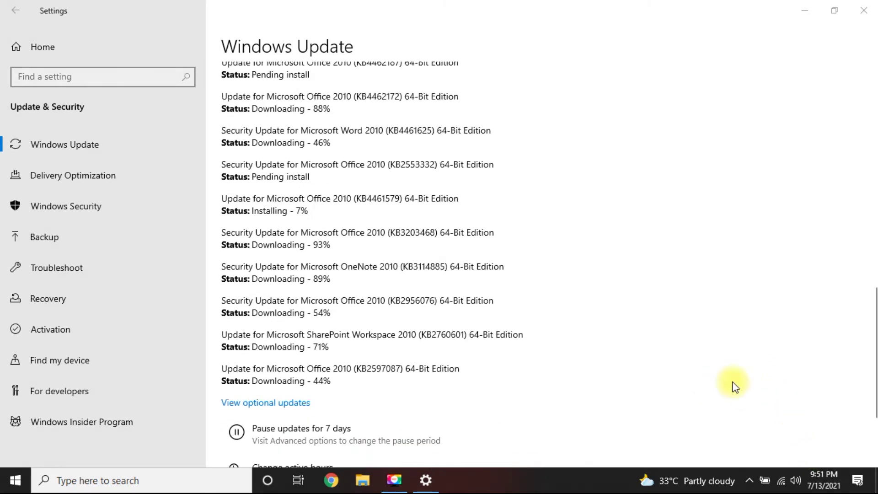
scroll(733, 387, "up", 2)
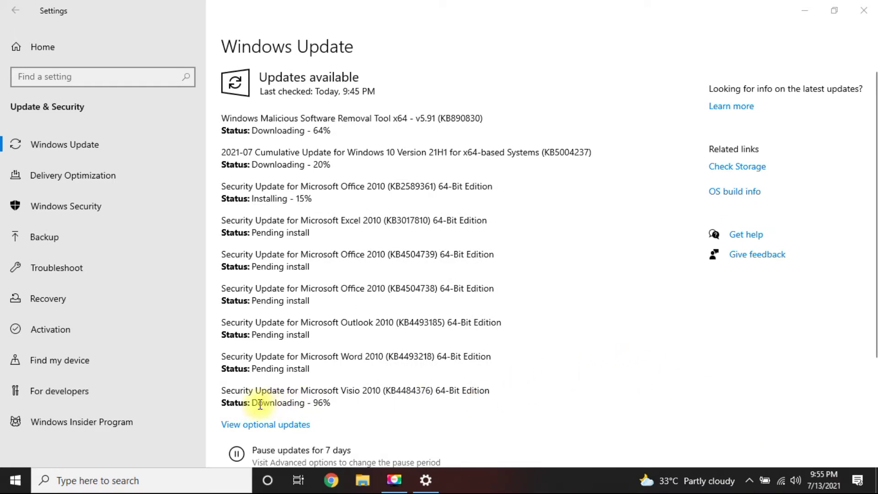
left_click_drag(253, 403, 264, 403)
- Point out the Visio download percentage and Office installing status while updates finish installing
left_click_drag(337, 405, 261, 406)
double_click(257, 199)
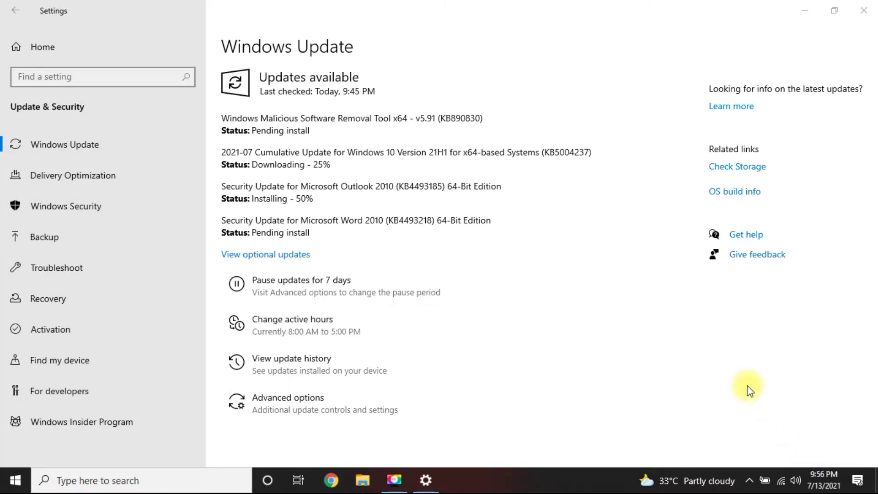
left_click(814, 459)
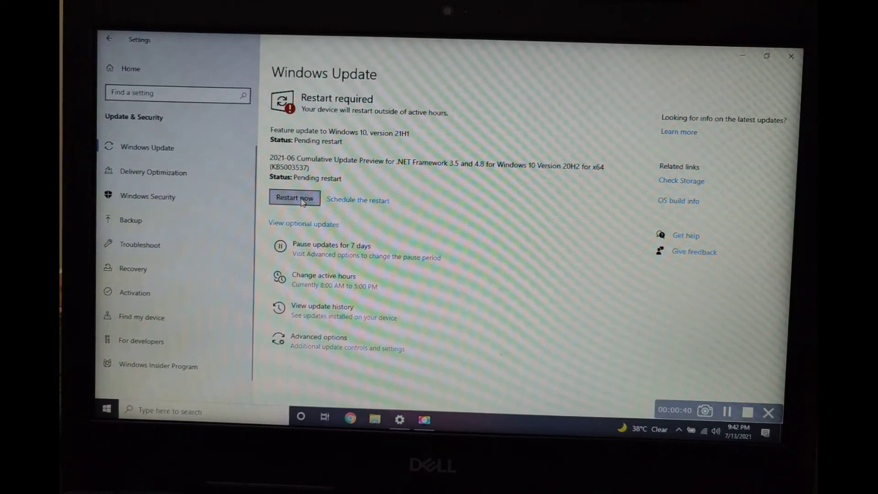
- Restart the PC to finish the updates, then sign back in with the account password
left_click(303, 202)
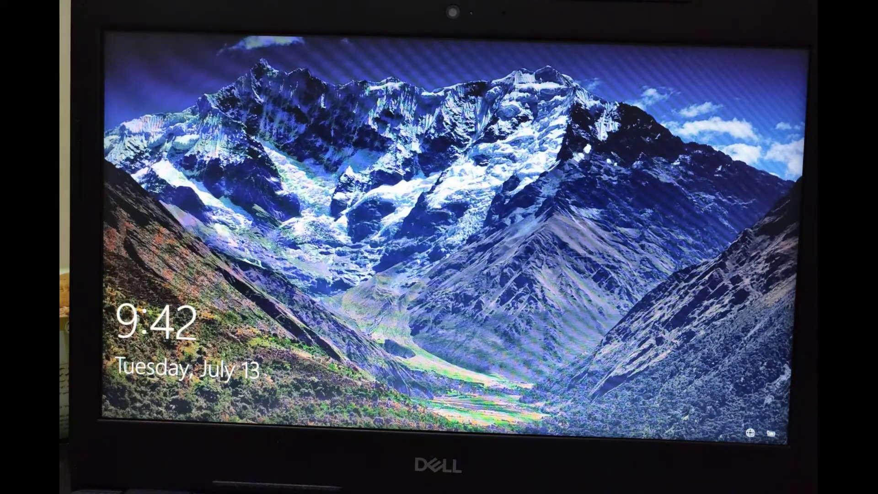
key("space")
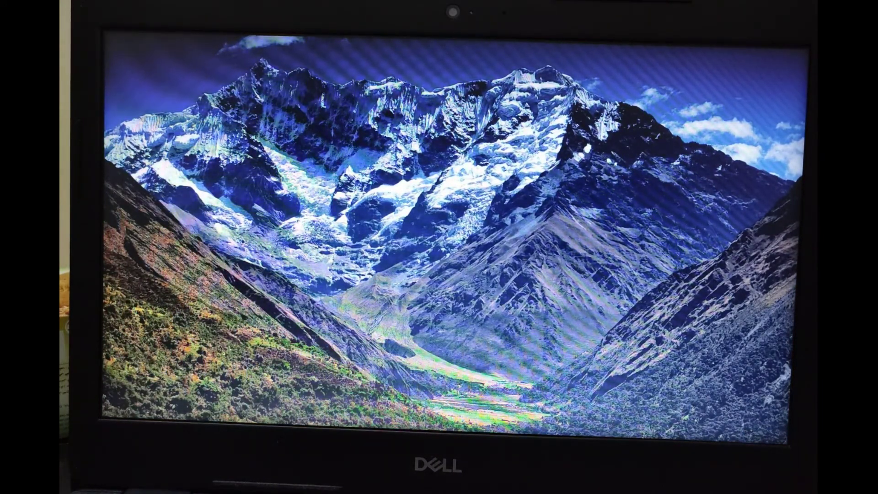
type("********")
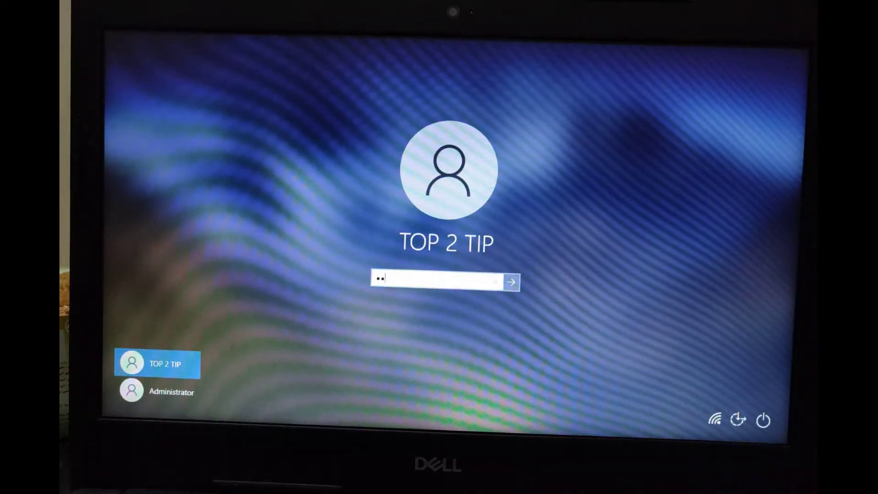
key("Return")
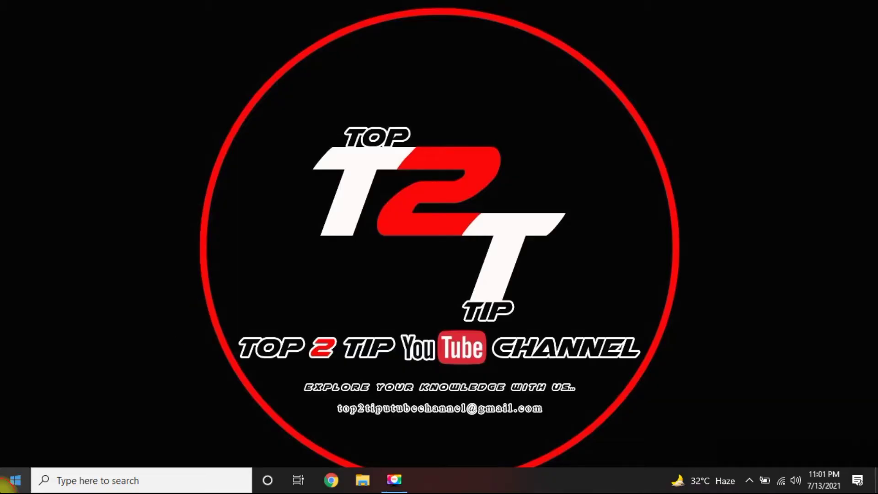
- Search 'set' from Start to open Settings and reach Windows Update showing KB5004237 downloaded
left_click(6, 483)
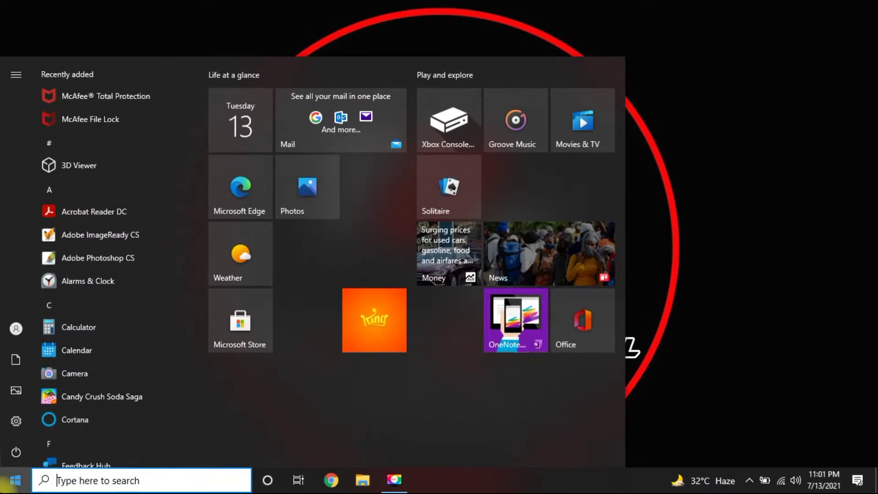
type("set")
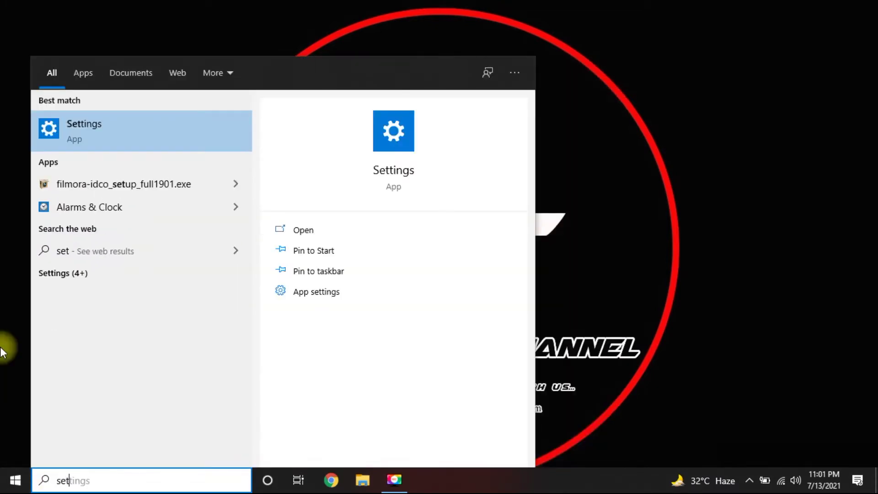
left_click(135, 124)
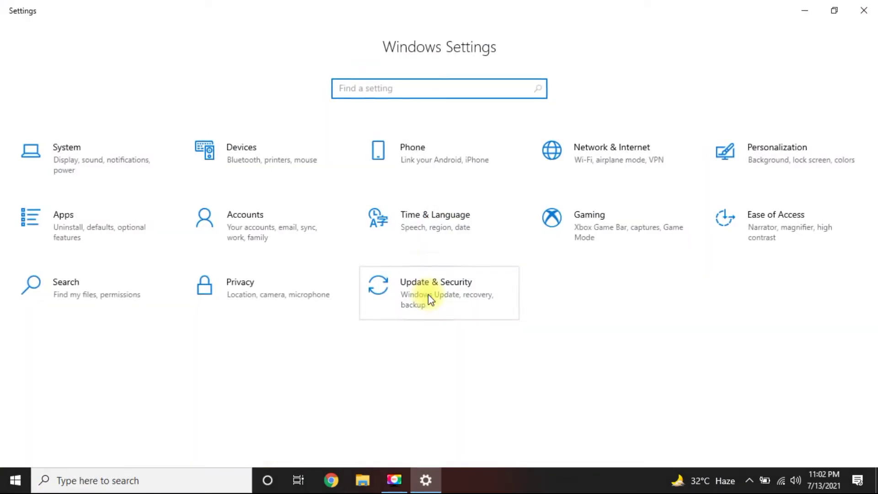
left_click(434, 288)
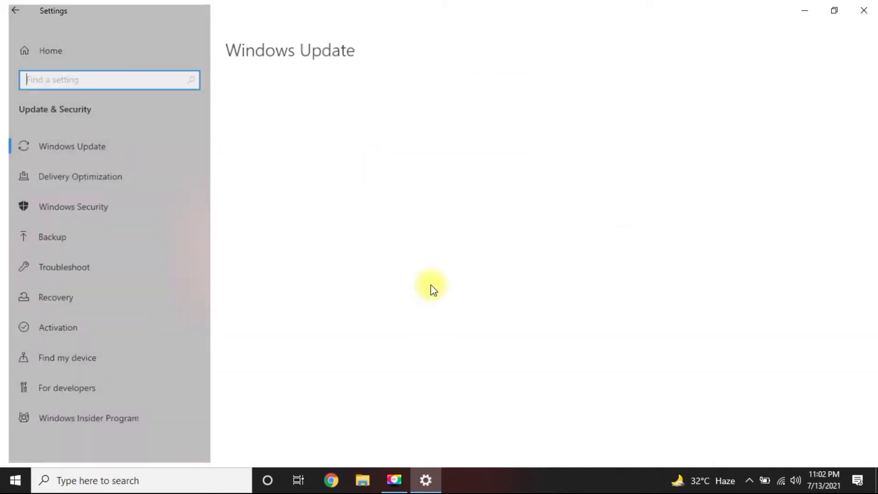
left_click(111, 149)
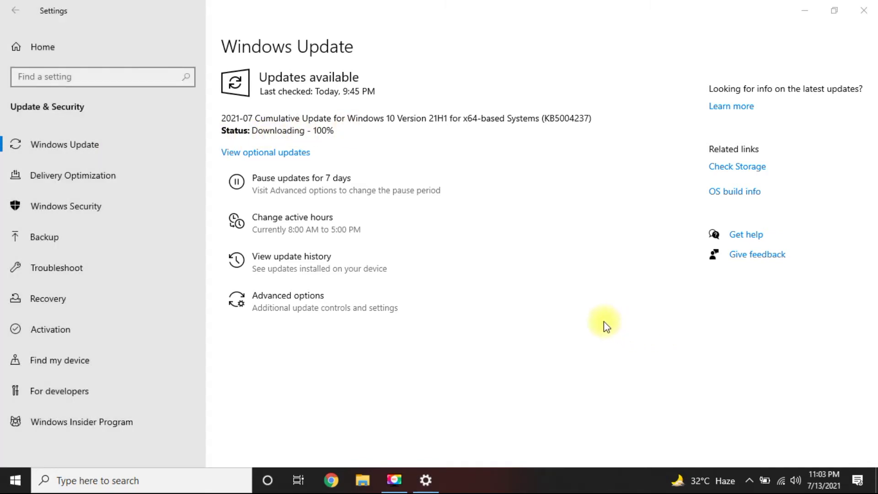
left_click(390, 118)
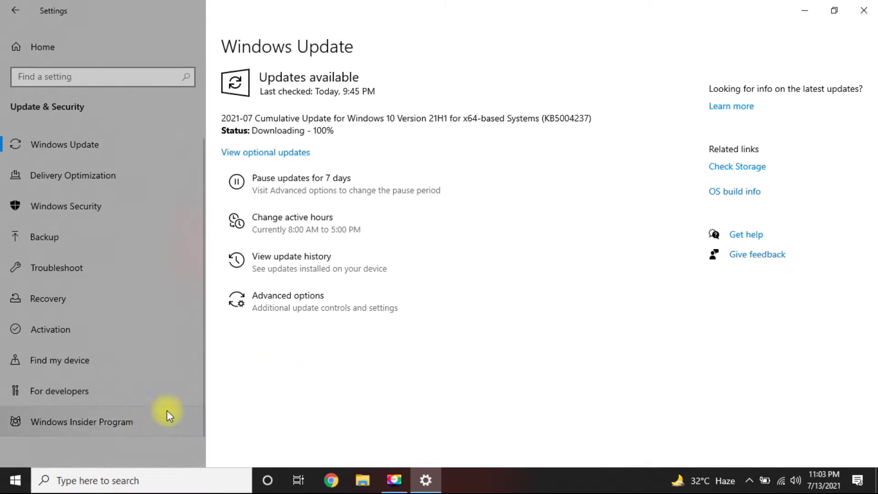
- Start joining the Windows Insider Program and choose to link a personal Microsoft account
left_click(111, 423)
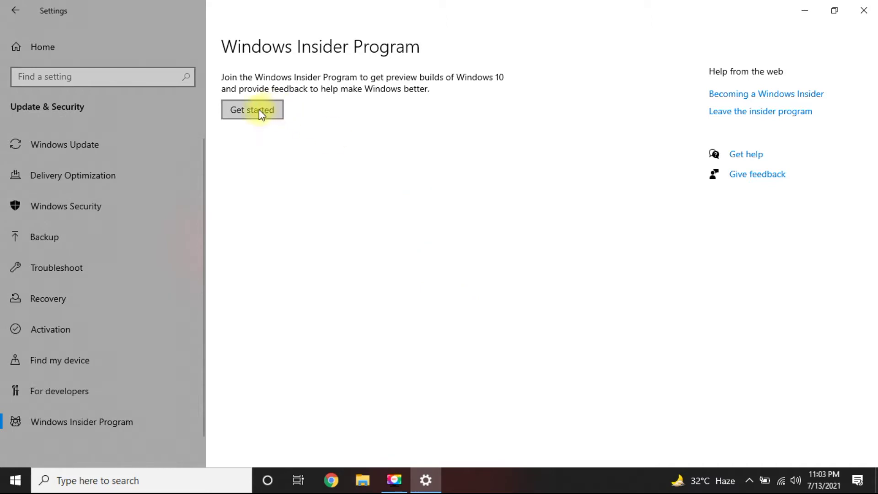
left_click(259, 110)
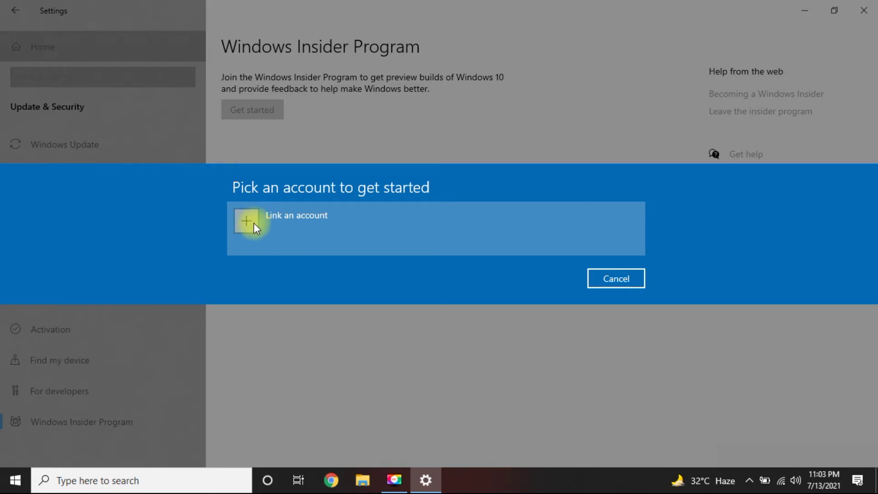
left_click(254, 223)
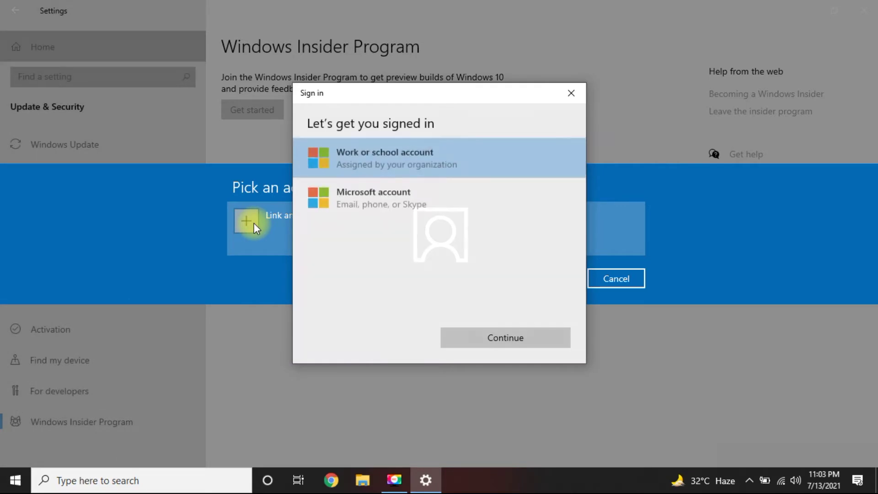
left_click(358, 203)
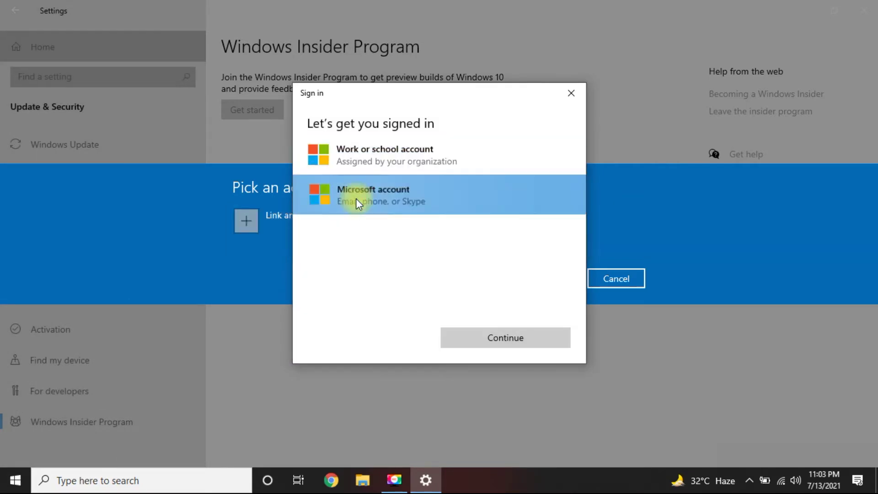
left_click(489, 341)
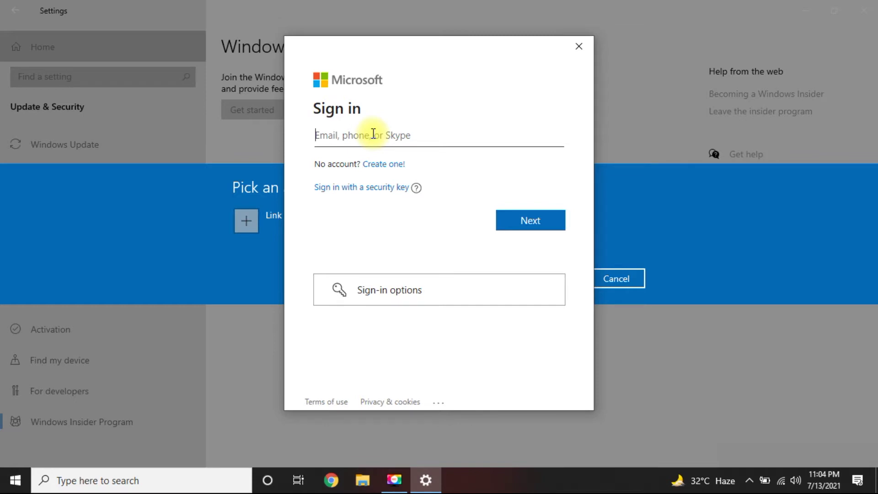
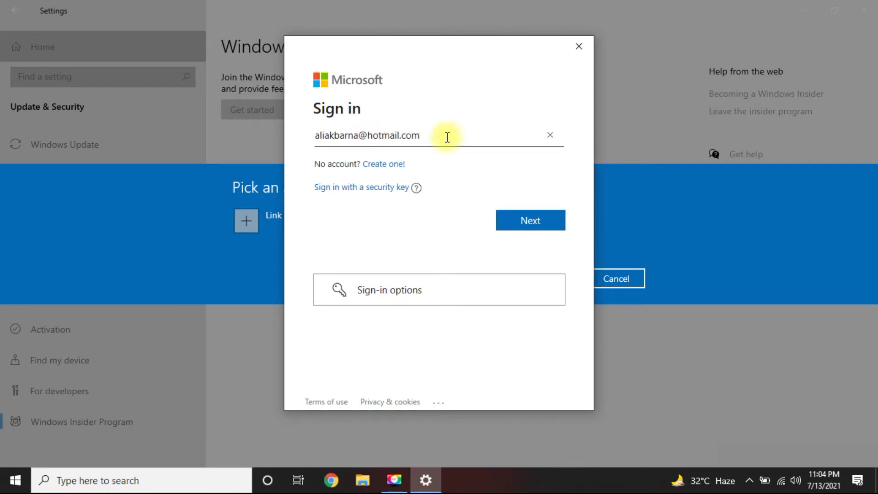
- Sign in with the Microsoft account's e-mail and password and let Windows remember it
left_click(513, 220)
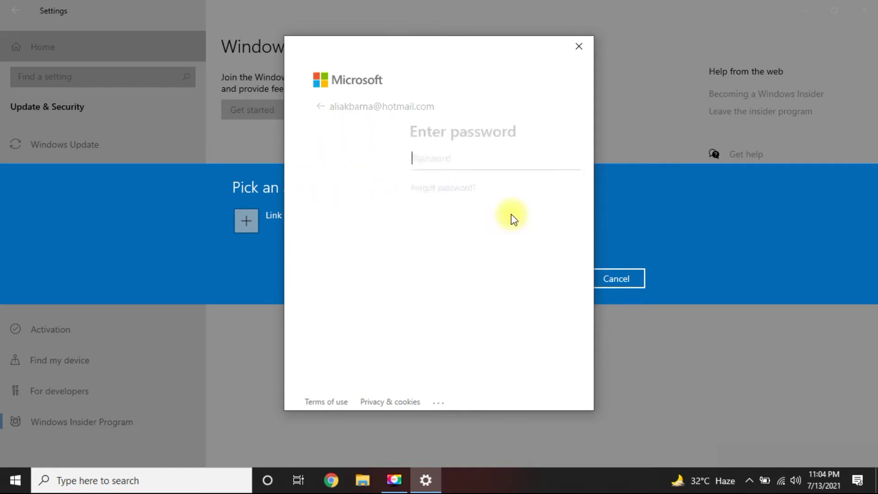
type("******")
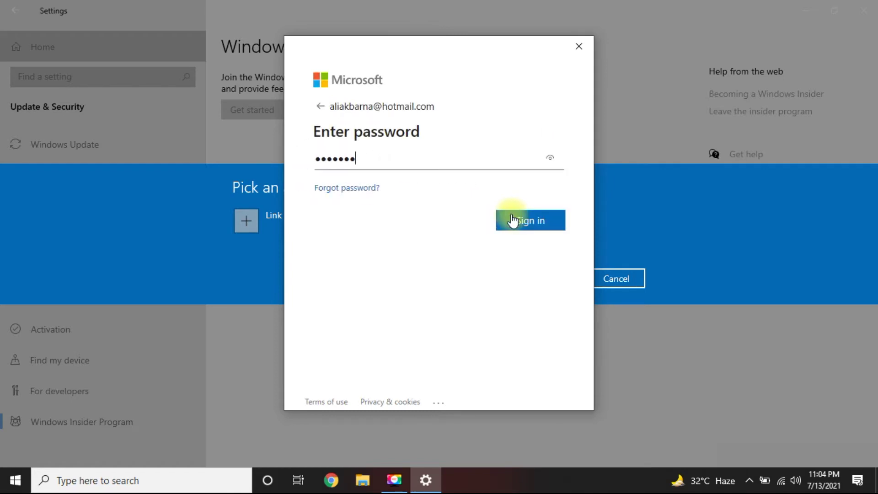
type("**********")
left_click(526, 224)
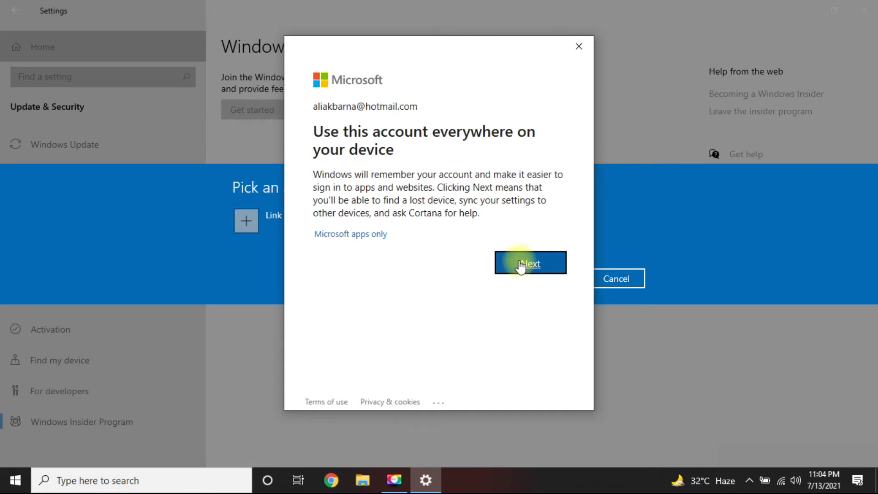
left_click(522, 265)
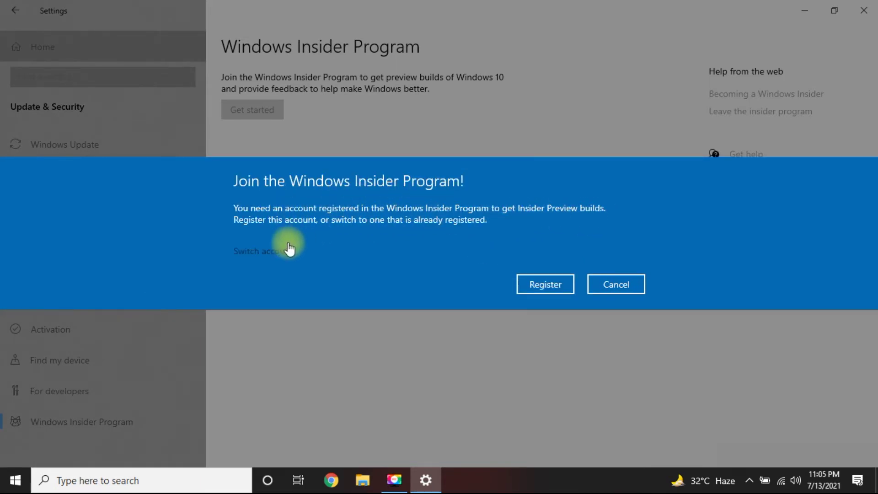
- Register and sign up the account for the Insider Program, accepting the agreement terms
left_click(542, 285)
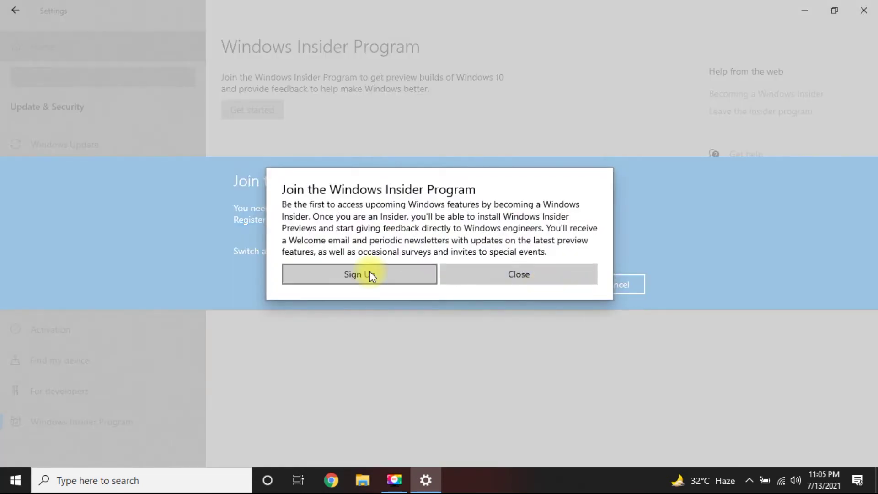
left_click(369, 273)
left_click(292, 264)
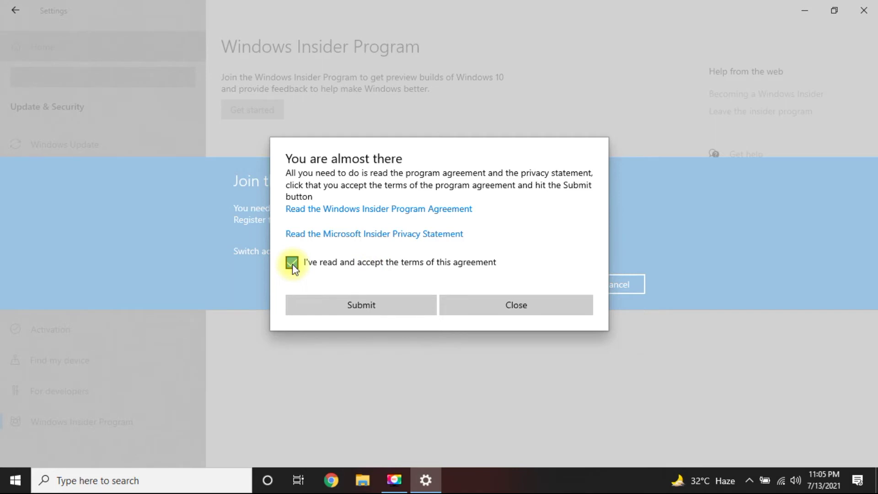
left_click(378, 308)
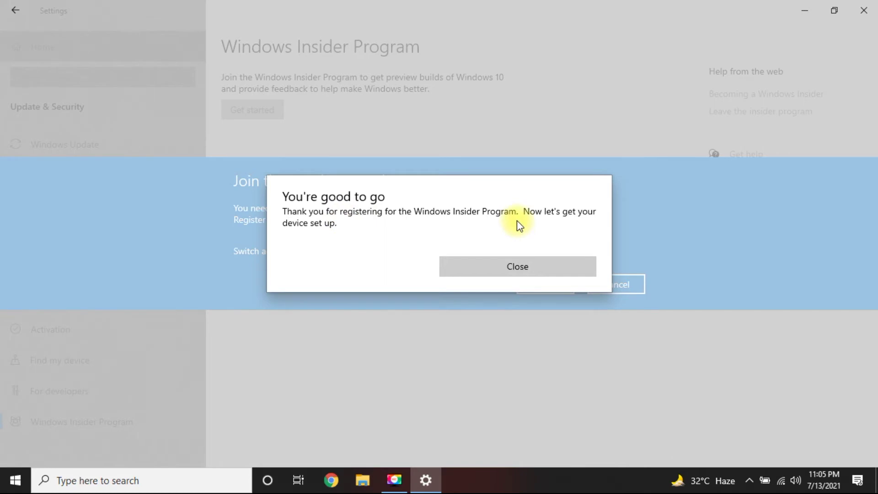
left_click(529, 269)
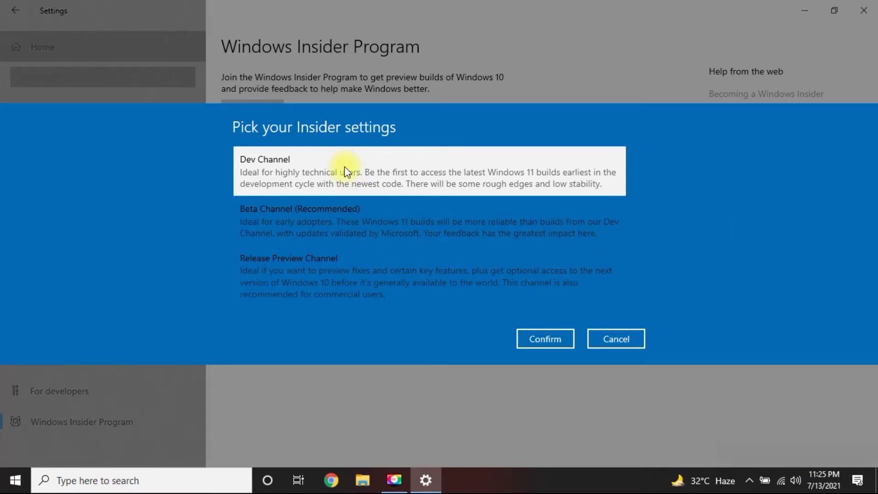
- Confirm the Dev Channel and agree to the Insider data collection terms
left_click(541, 339)
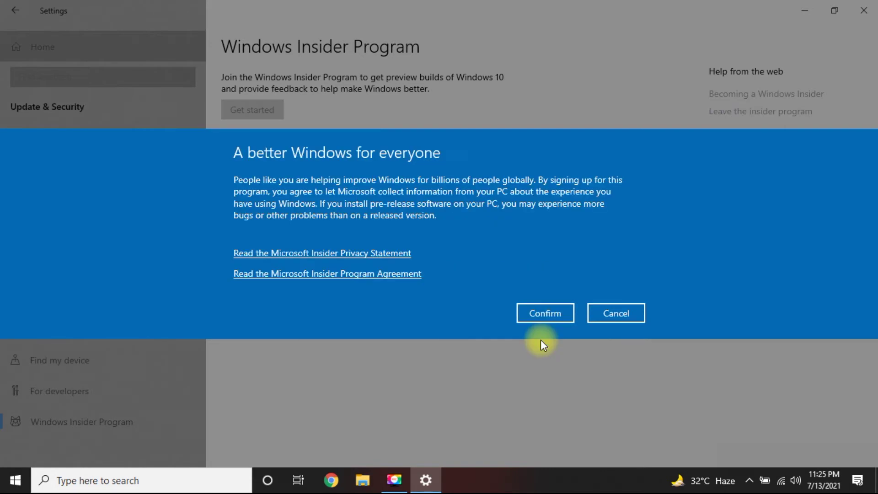
left_click(545, 316)
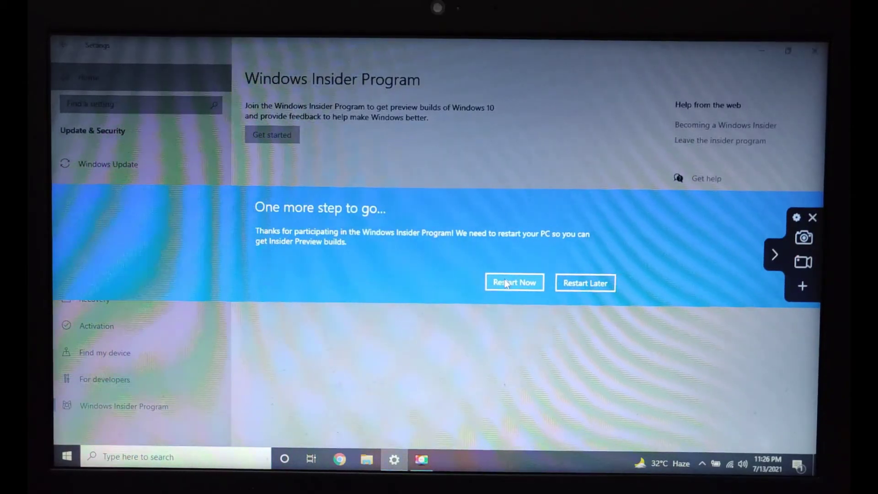
- Restart the PC now, then sign back in with the account password at the lock screen
left_click(507, 284)
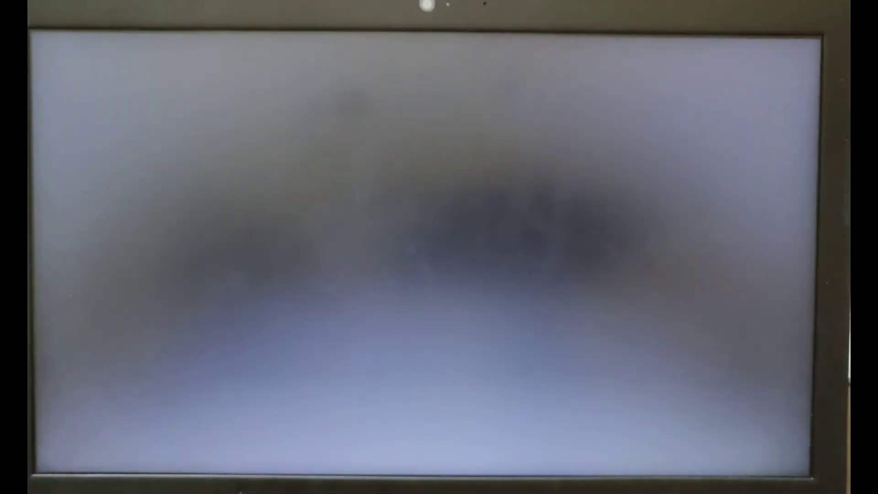
key("space")
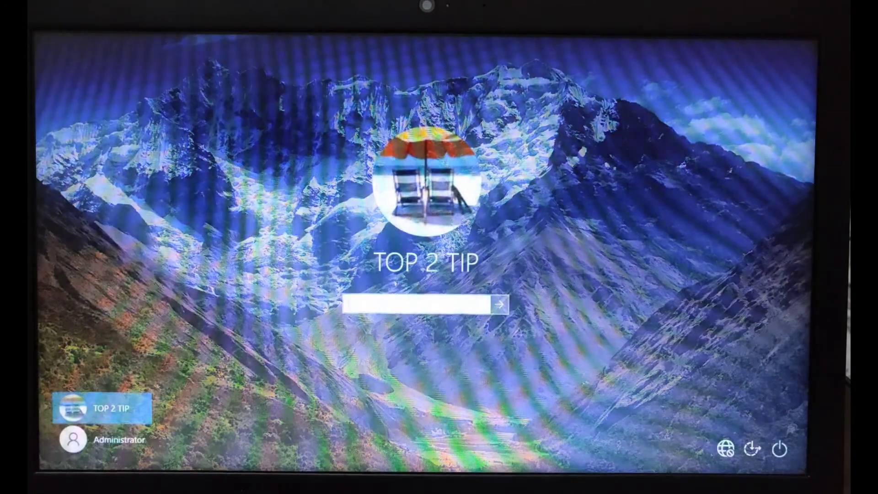
type("•••")
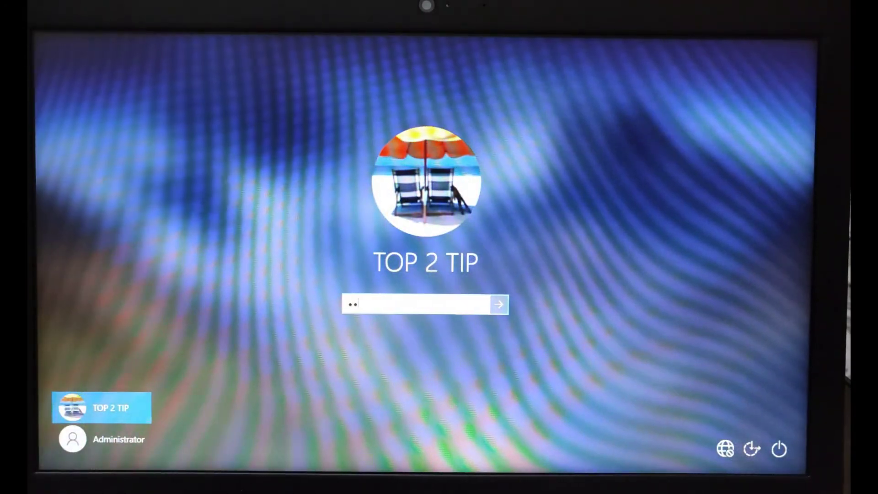
type("••••")
key("Return")
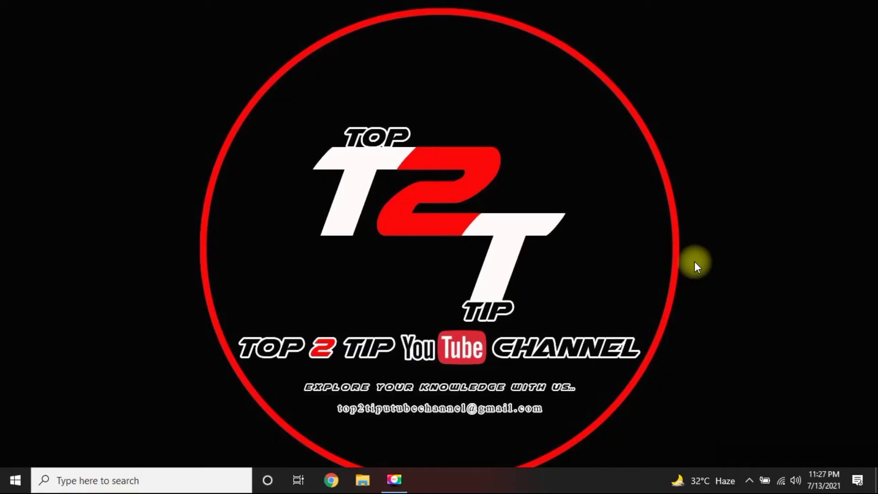
- Launch Settings from a Start search for 'set' and go to Update & Security's Windows Update page
left_click(7, 484)
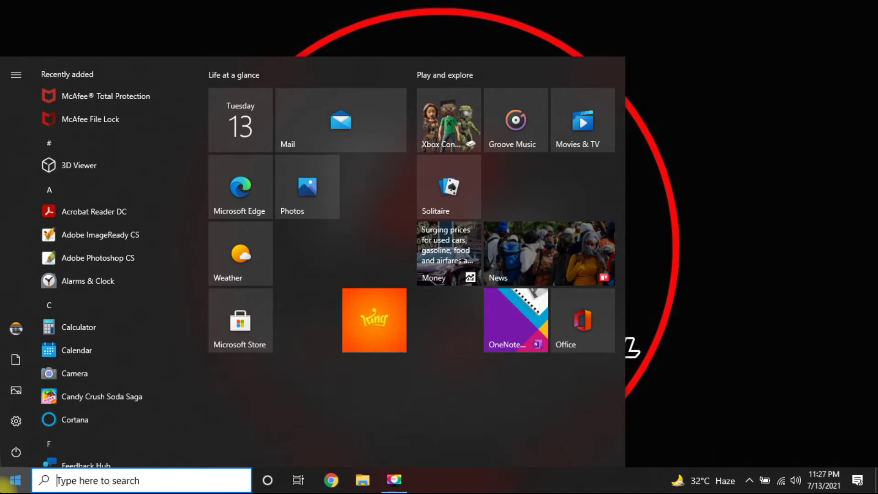
type("set")
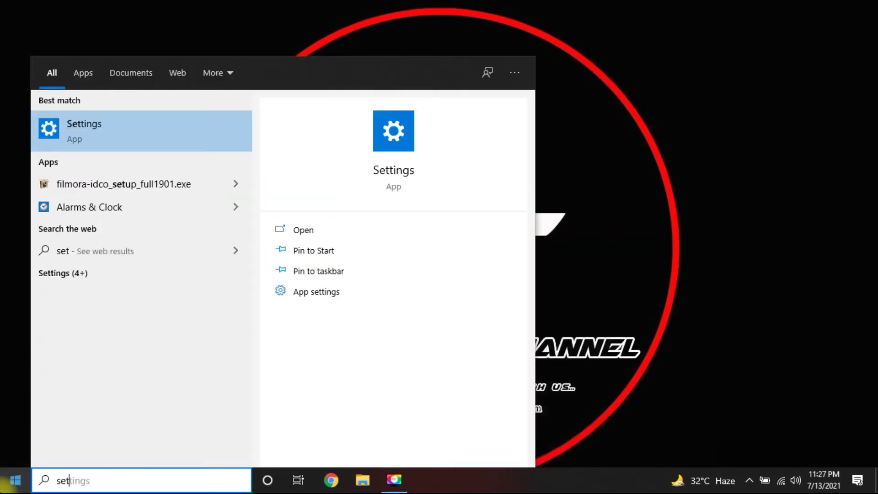
left_click(89, 133)
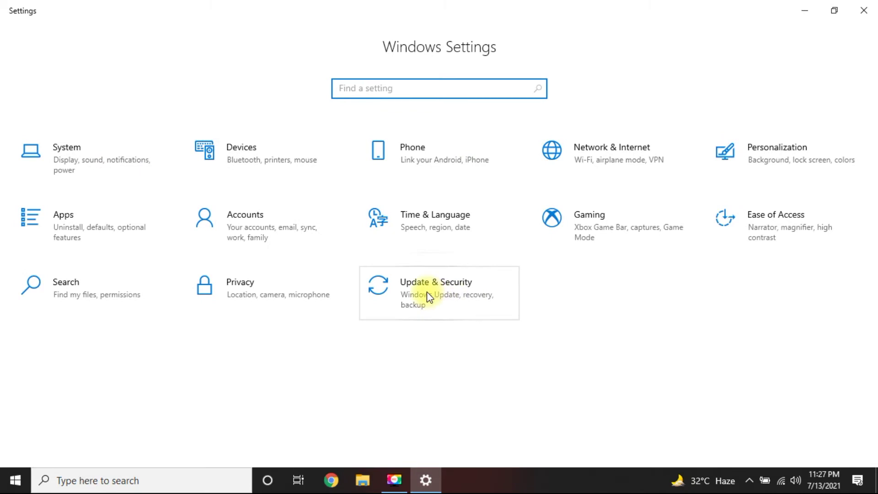
left_click(427, 293)
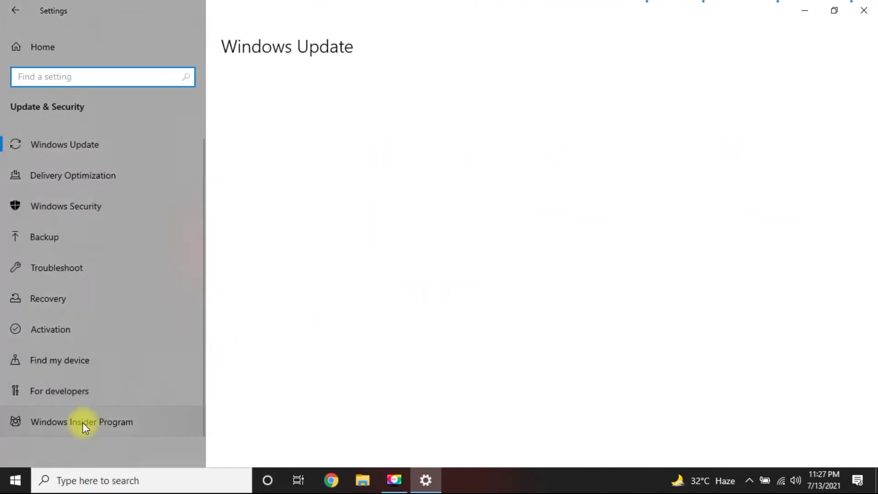
left_click(65, 425)
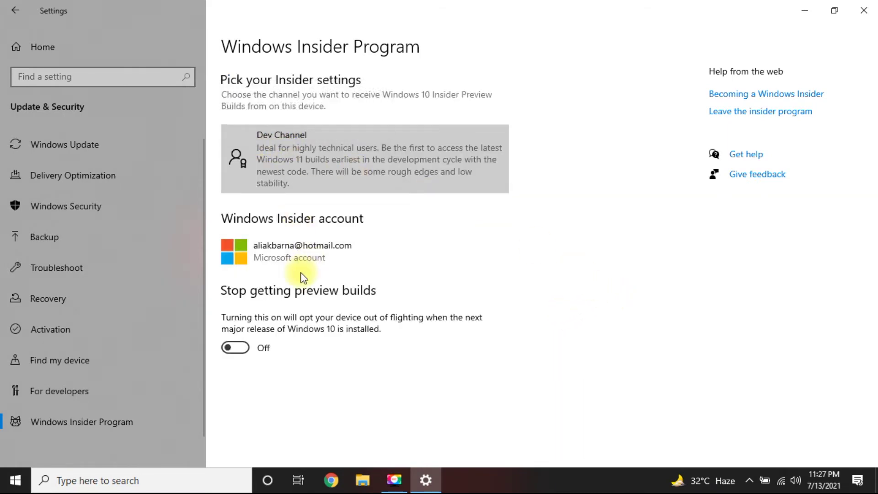
left_click(72, 149)
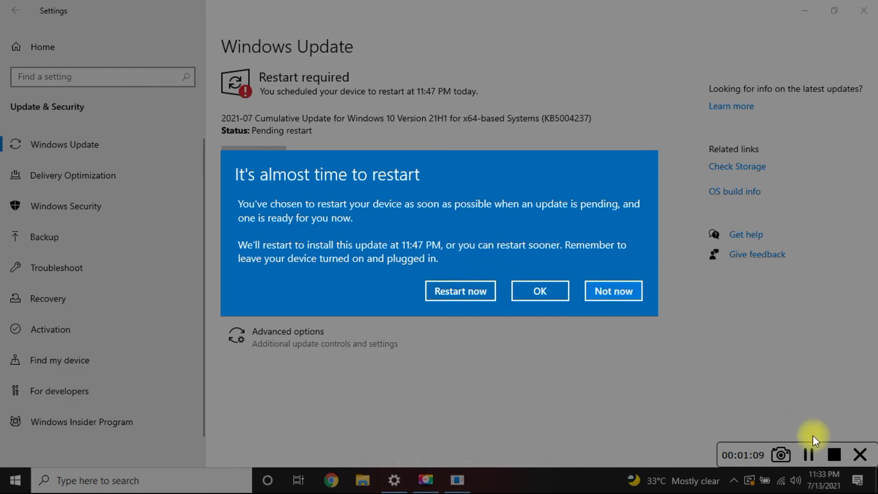
- Postpone the restart reminder with Not now, then wake the lock screen after updates install
left_click(605, 292)
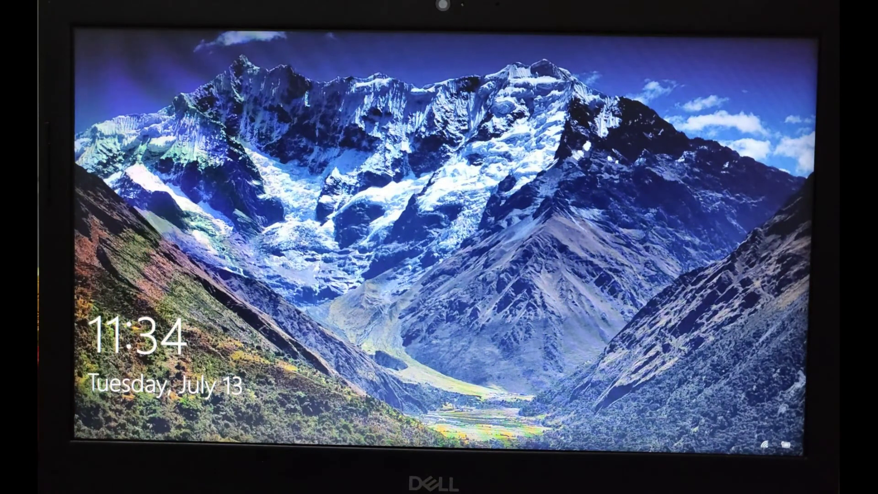
key("space")
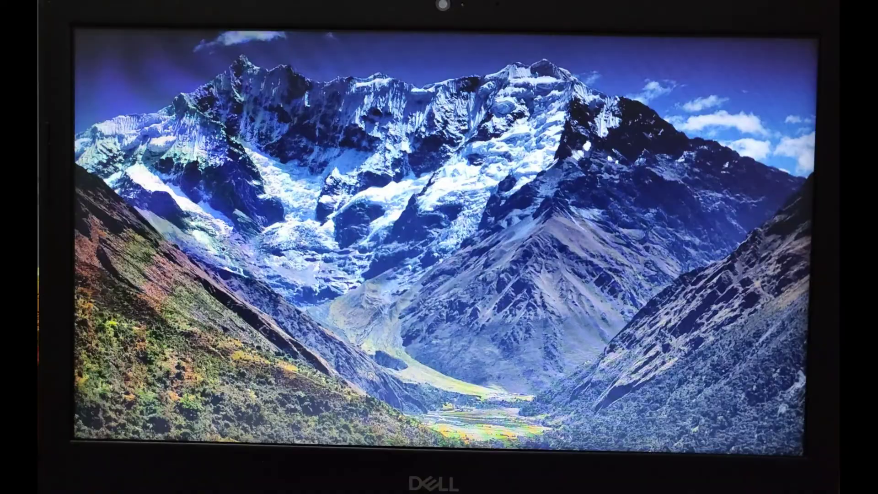
- Sign in, reopen Settings via a 'set' search, and check for updates under Update & Security
type("********")
key("Return")
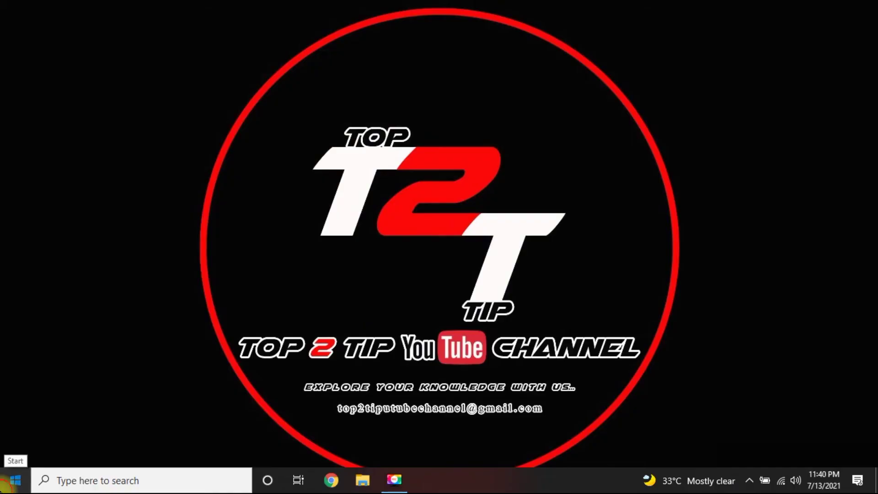
left_click(12, 480)
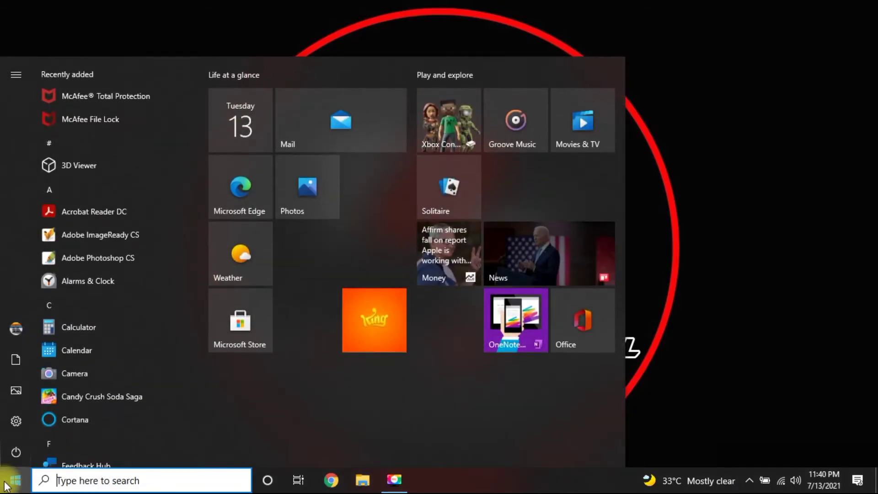
type("set")
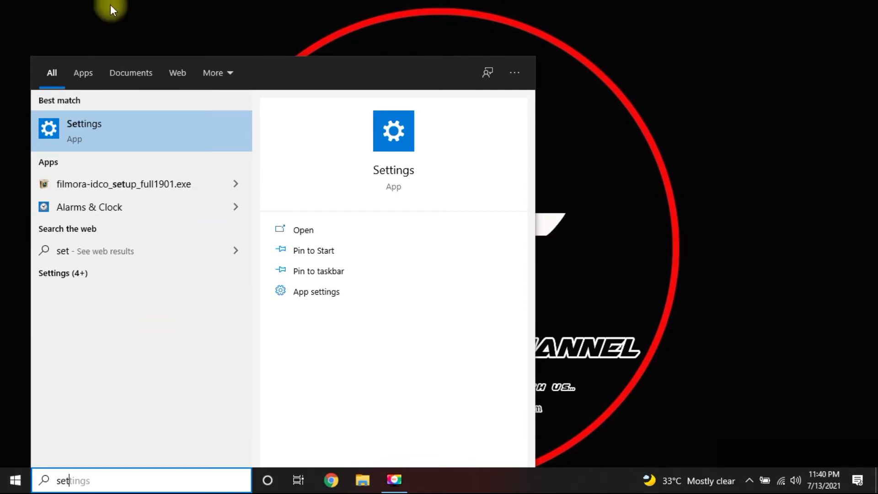
left_click(85, 123)
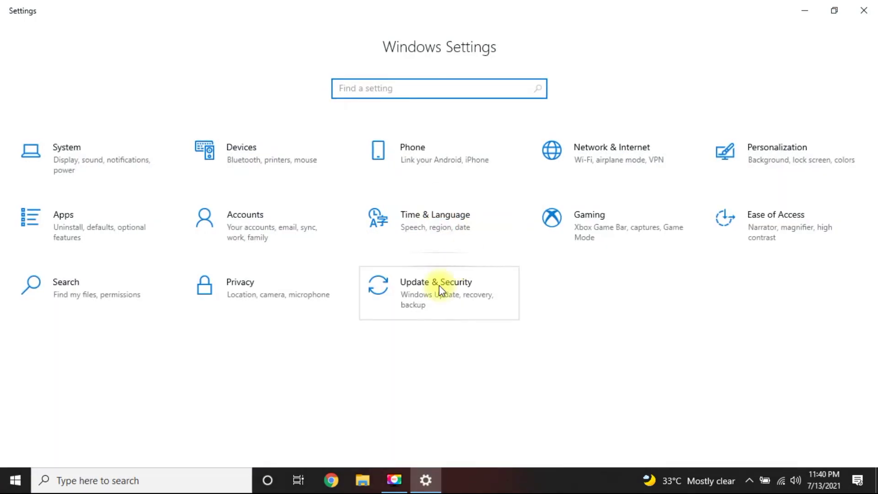
left_click(439, 291)
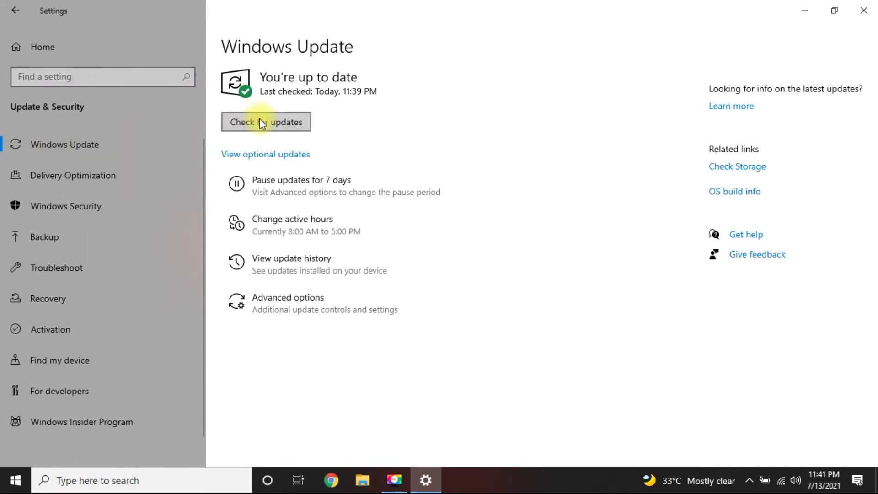
left_click(260, 119)
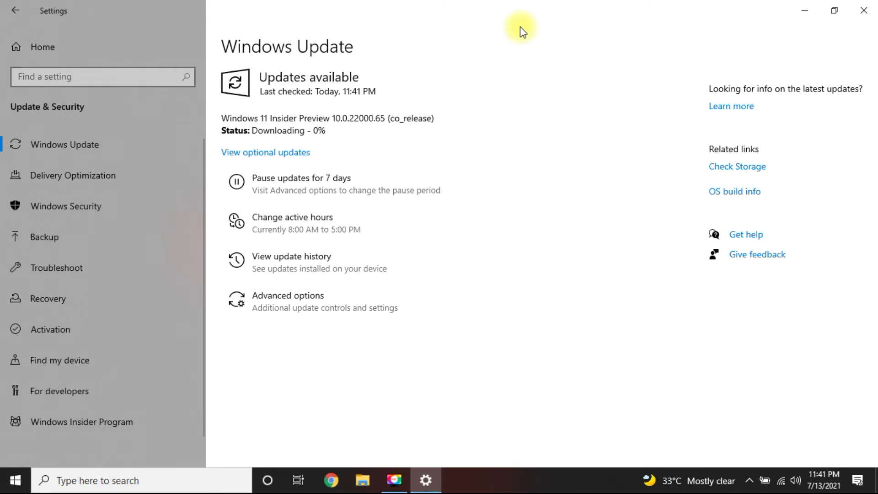
- Watch Windows 11 Insider Preview 10.0.22000.65 download past 99% and install until a restart is requested
left_click_drag(327, 118, 224, 118)
left_click(226, 118)
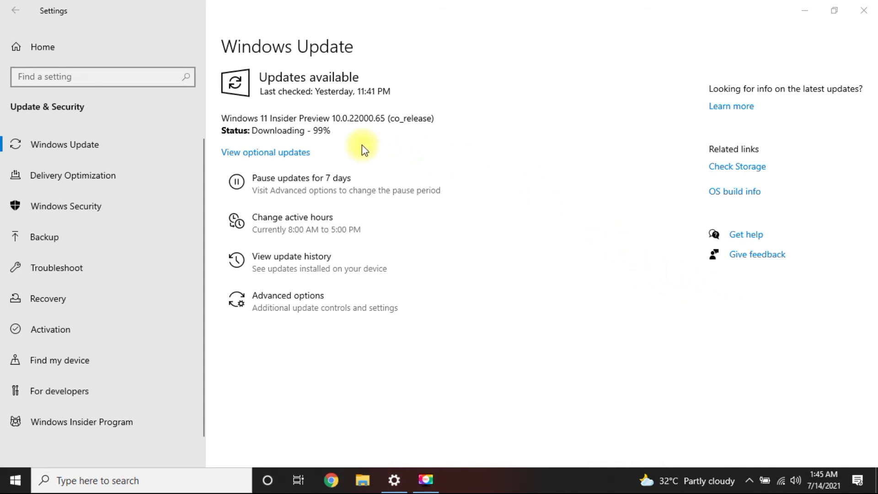
left_click_drag(315, 130, 326, 131)
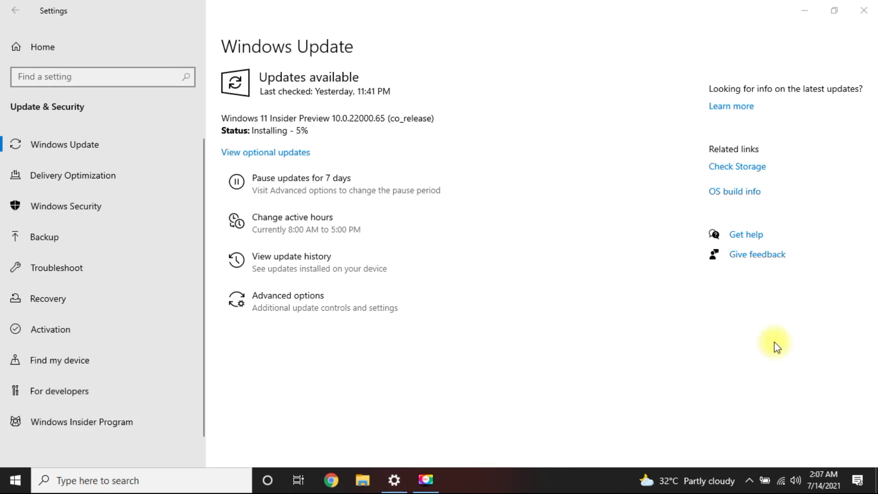
left_click(809, 463)
left_click(806, 449)
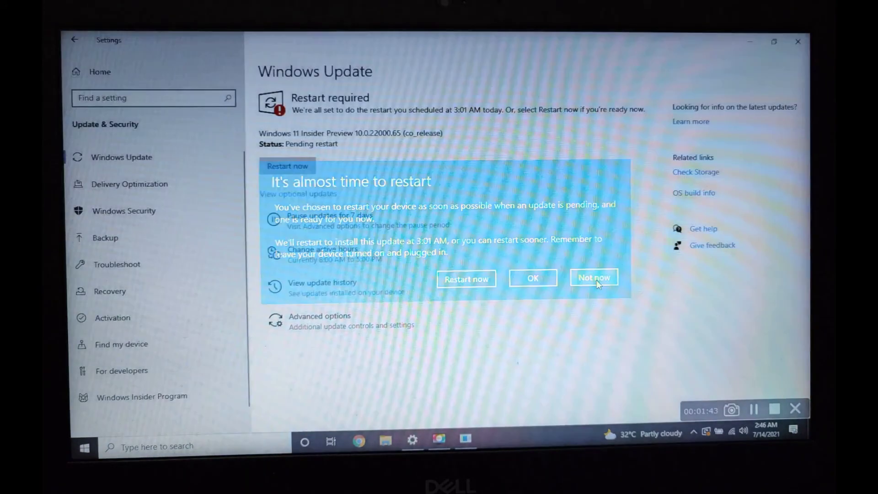
- Dismiss the restart reminder with OK and restart now to complete the Windows 11 upgrade
left_click(596, 280)
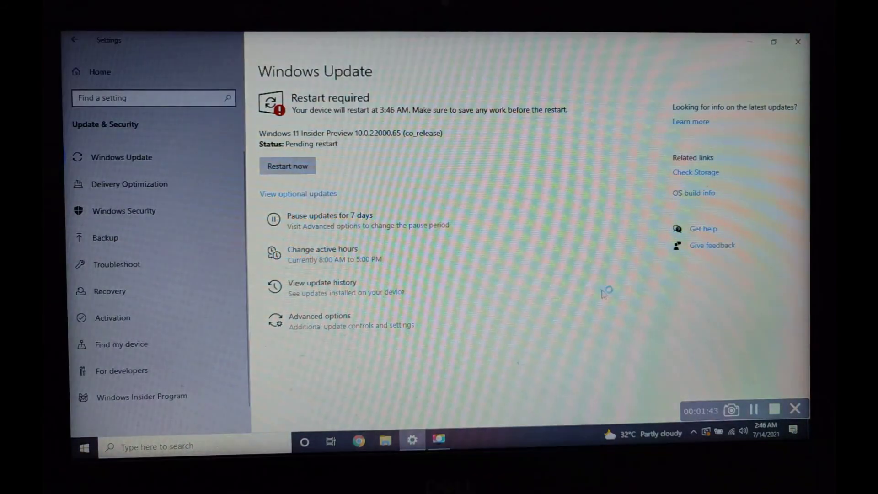
left_click(282, 162)
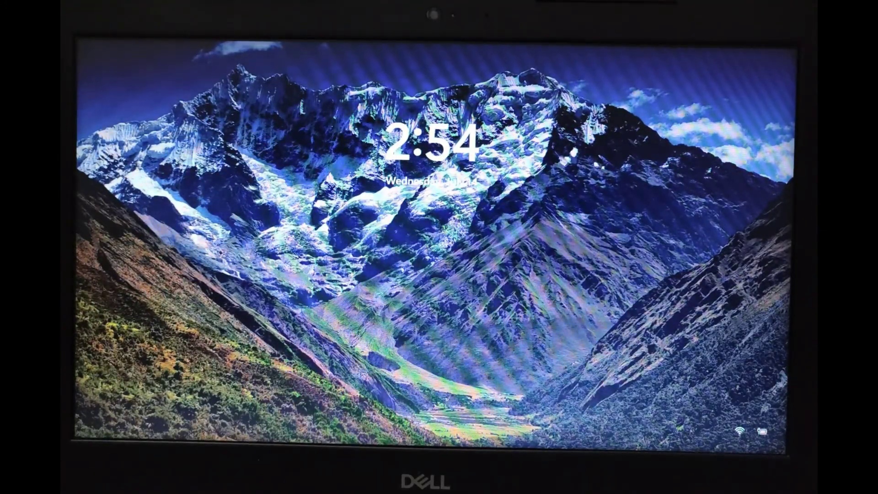
- Dismiss the Windows 11 lock screen and sign in with the account password
key("space")
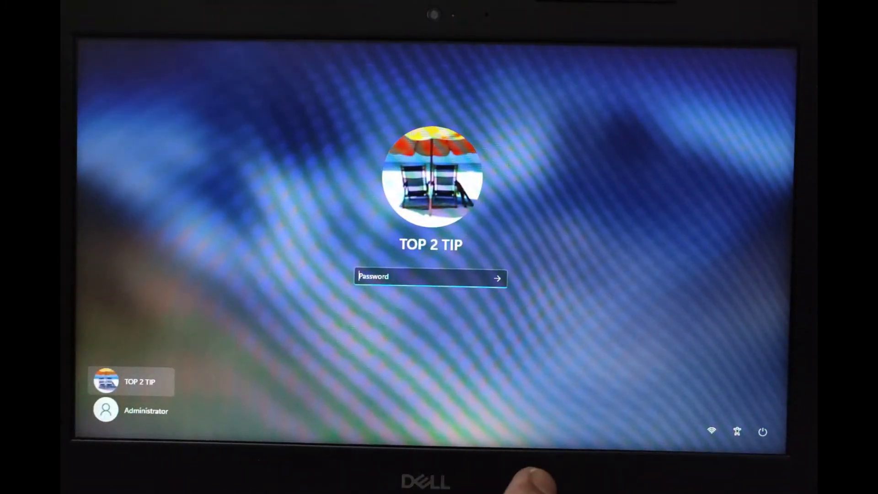
type("•••••")
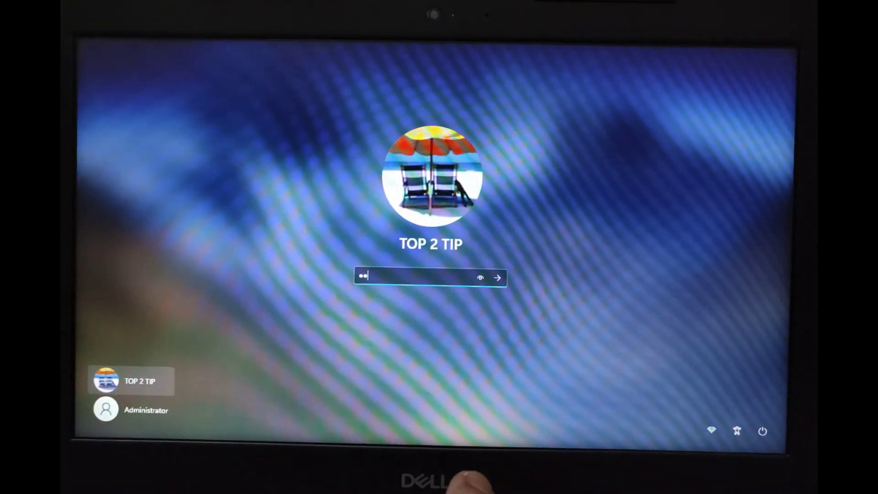
type("••••")
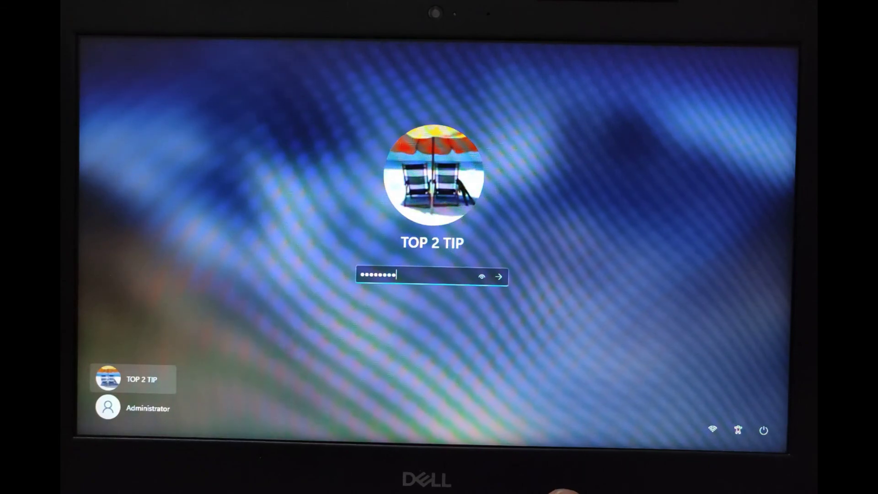
key("Return")
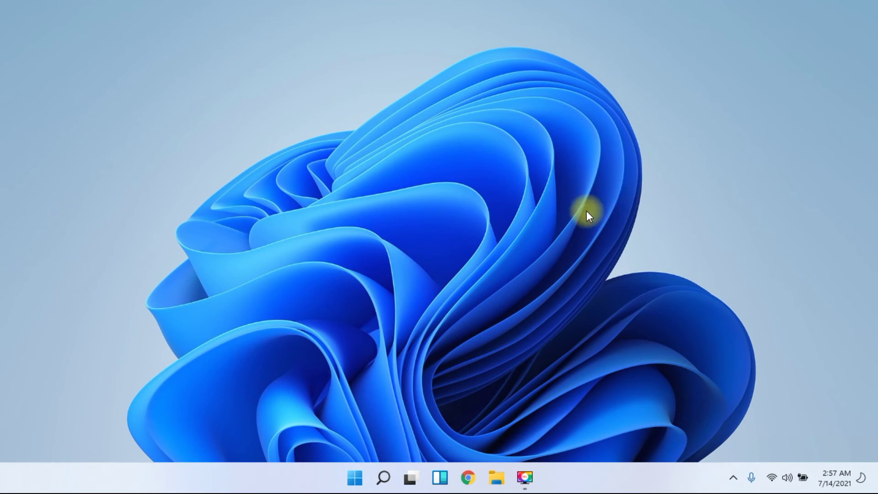
- Browse the new Windows 11 Start menu's pinned apps, then close it
left_click(355, 478)
scroll(378, 252, "down", 1)
scroll(385, 253, "up", 1)
key("Escape")
- Toggle Show desktop icons on then off via the desktop menu, then choose Personalize
right_click(352, 62)
mouse_move(520, 76)
left_click(575, 183)
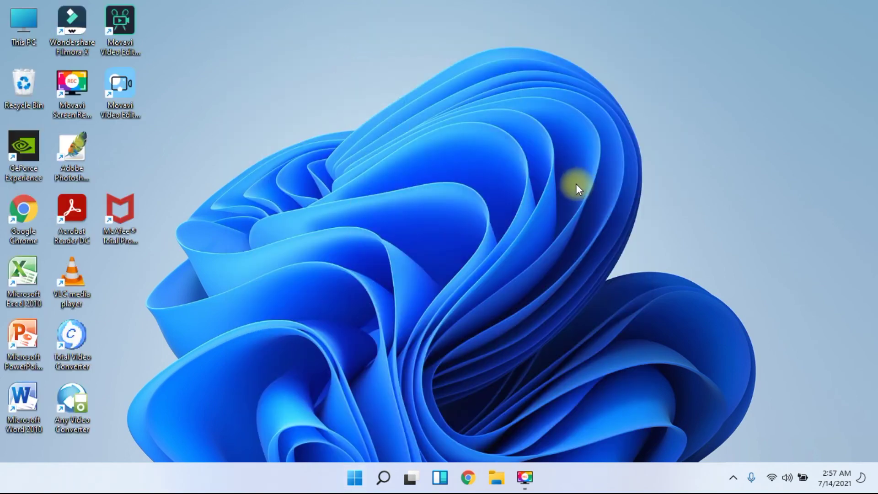
right_click(449, 93)
mouse_move(567, 102)
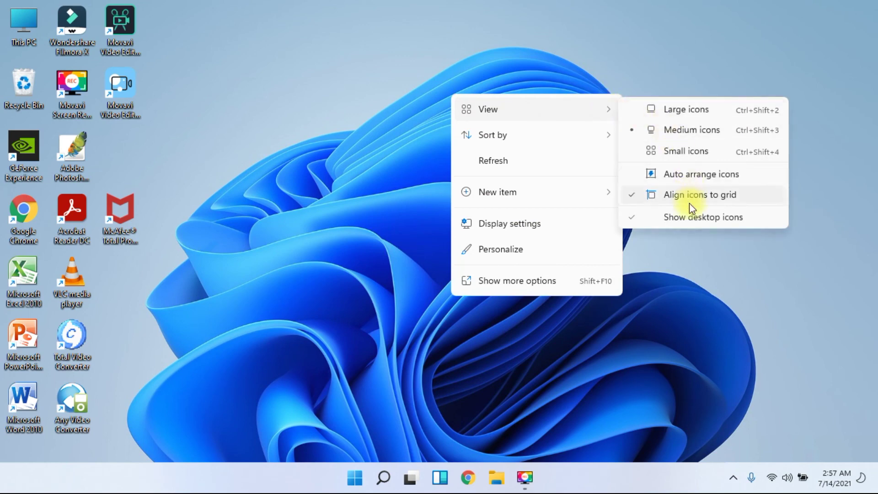
left_click(683, 216)
right_click(393, 44)
left_click(452, 187)
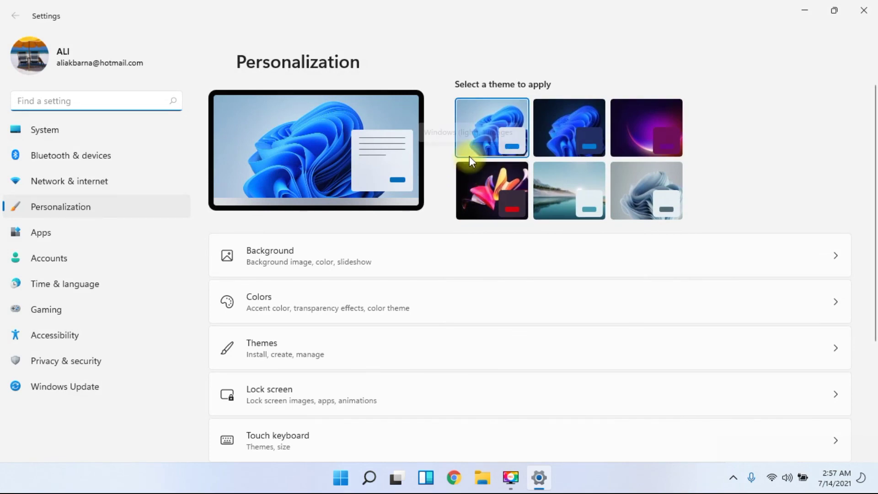
- Set the recent T2T logo image as the desktop background with Fit, then close Settings
left_click(319, 260)
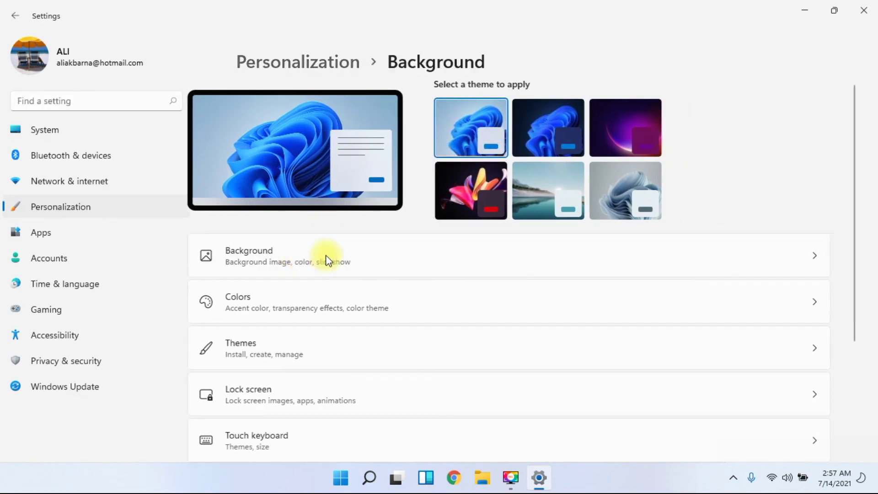
left_click(361, 295)
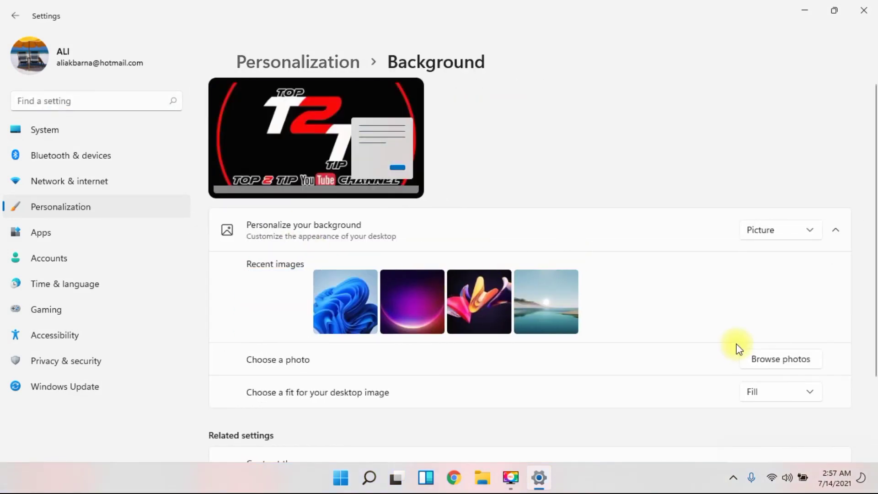
left_click(783, 389)
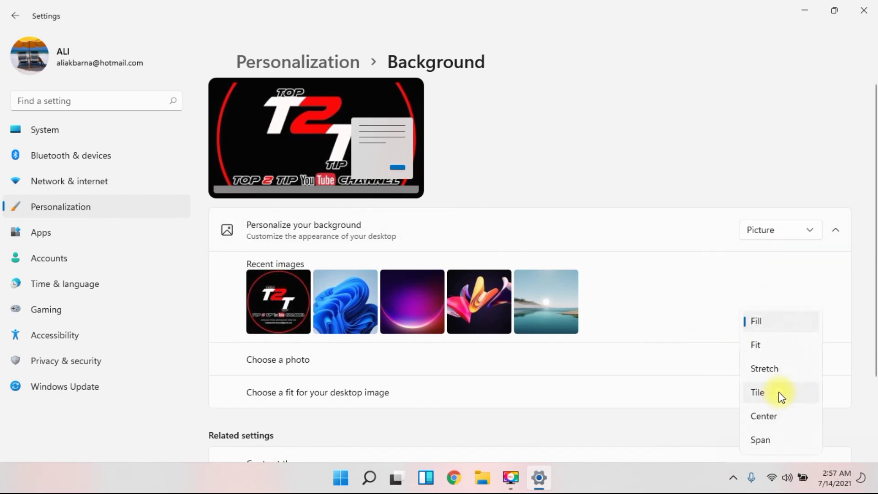
left_click(760, 341)
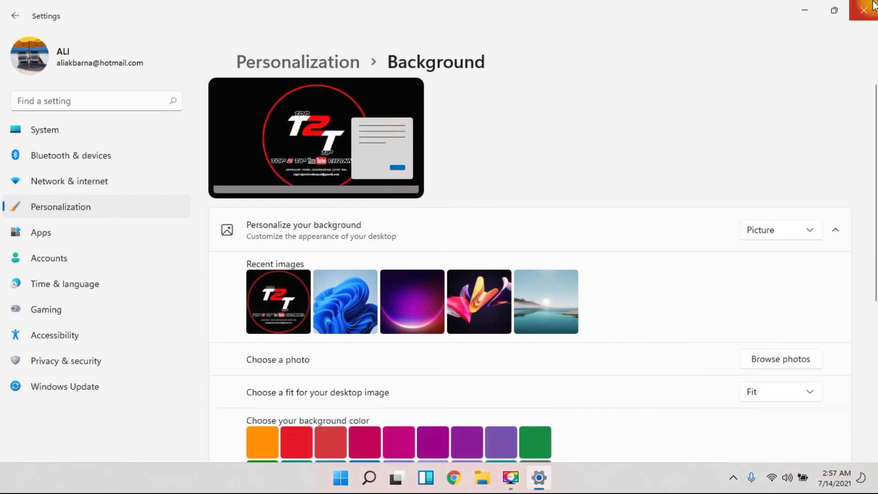
left_click(864, 10)
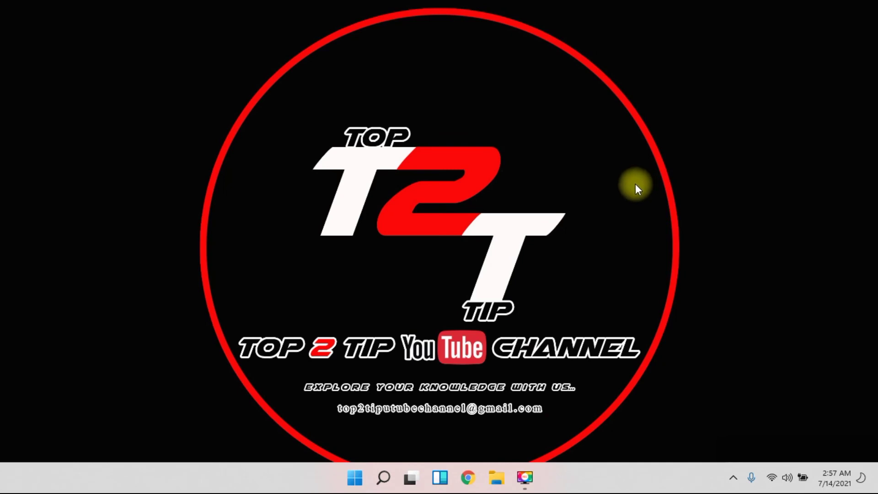